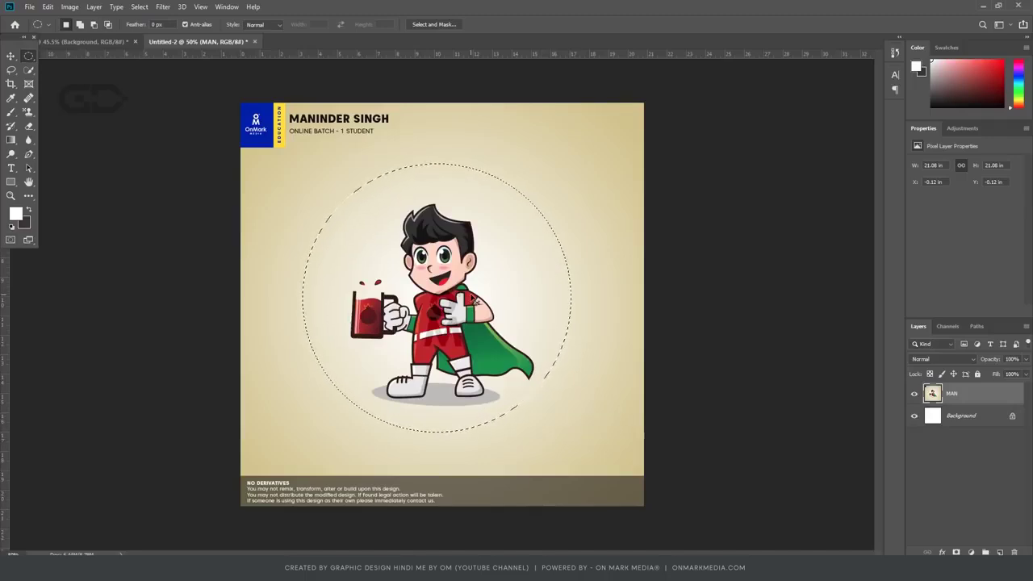
- Try copying the circular selection of the MAN layer to a new layer and hiding the original layer
{"action": "key", "text": "ctrl+j"}
{"action": "left_click", "coordinate": [914, 415]}
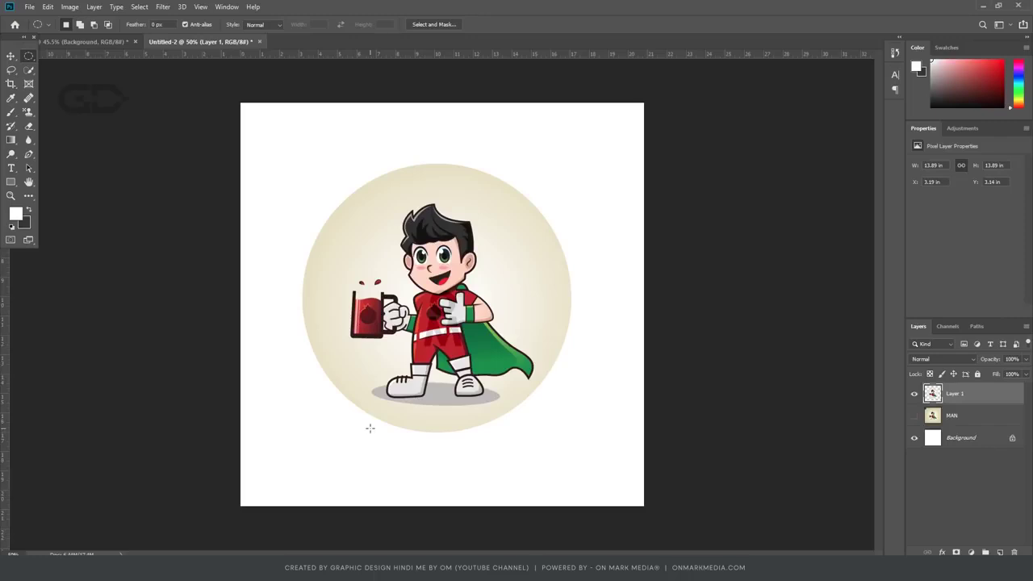
{"action": "key", "text": "ctrl+z"}
{"action": "key", "text": "ctrl+z"}
{"action": "key", "text": "ctrl+z"}
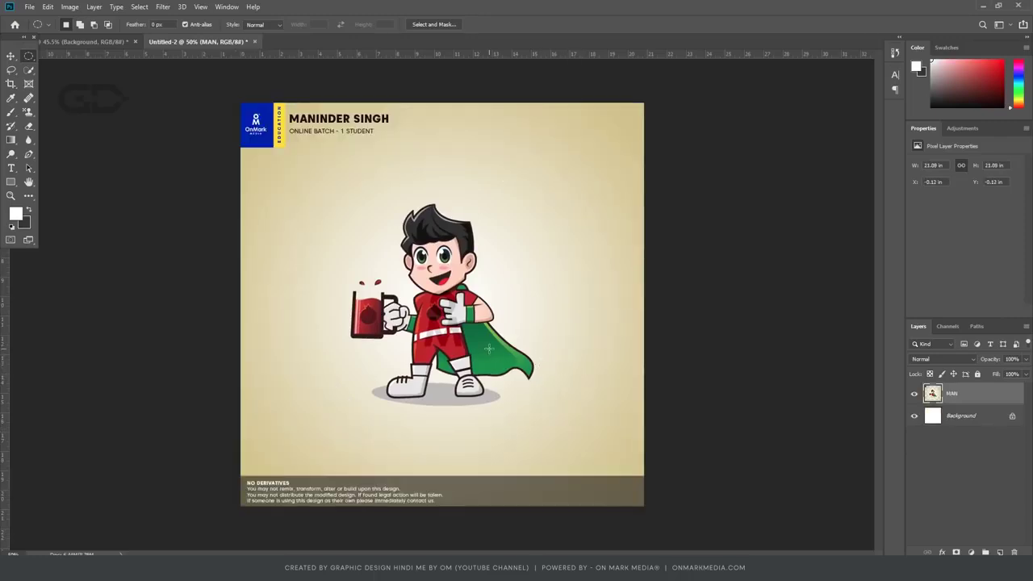
- Fill a rectangular selection of about 13.83 × 11.64 in around the cartoon man with the dark background colour on a new layer
{"action": "right_click", "coordinate": [29, 57]}
{"action": "left_click", "coordinate": [78, 58]}
{"action": "left_click_drag", "start_coordinate": [310, 194], "coordinate": [579, 420]}
{"action": "left_click", "coordinate": [1000, 552]}
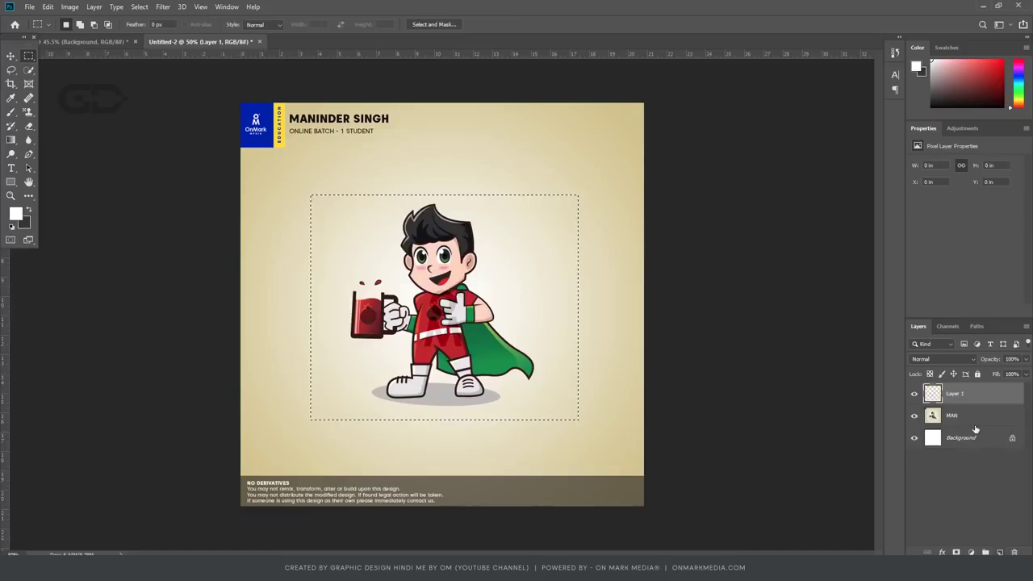
{"action": "key", "text": "ctrl+BackSpace"}
{"action": "left_click", "coordinate": [10, 56]}
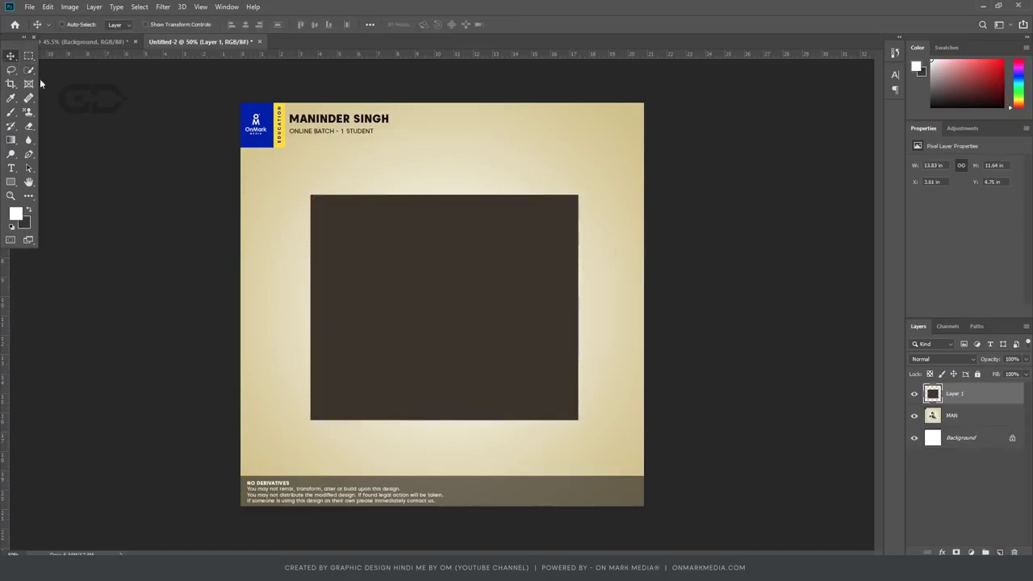
{"action": "key", "text": "ctrl+d"}
- Place the dark rectangle layer below the MAN layer and clip MAN to it with a clipping mask
{"action": "left_click_drag", "start_coordinate": [979, 398], "coordinate": [978, 414]}
{"action": "left_click", "coordinate": [975, 395]}
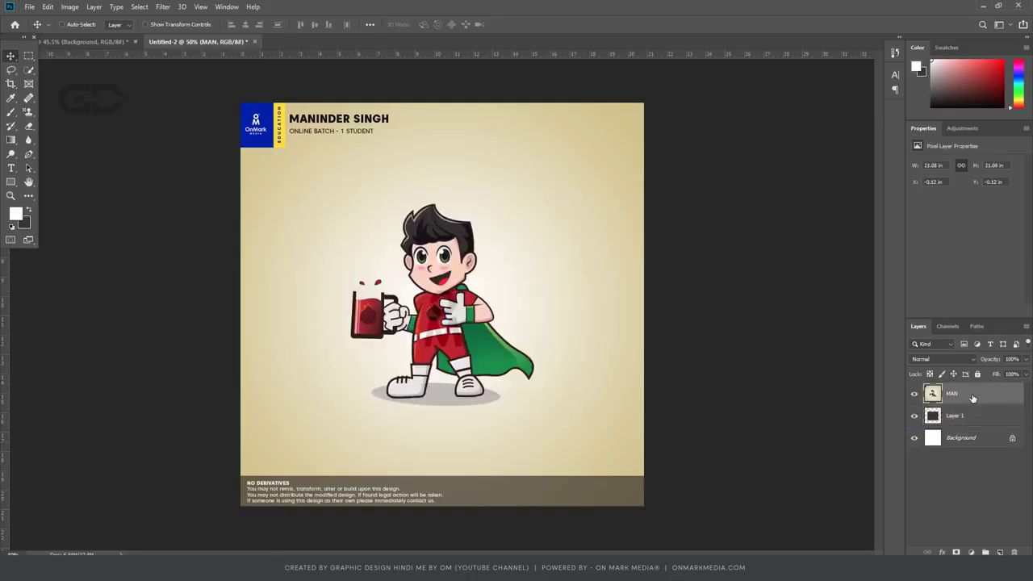
{"action": "right_click", "coordinate": [972, 397]}
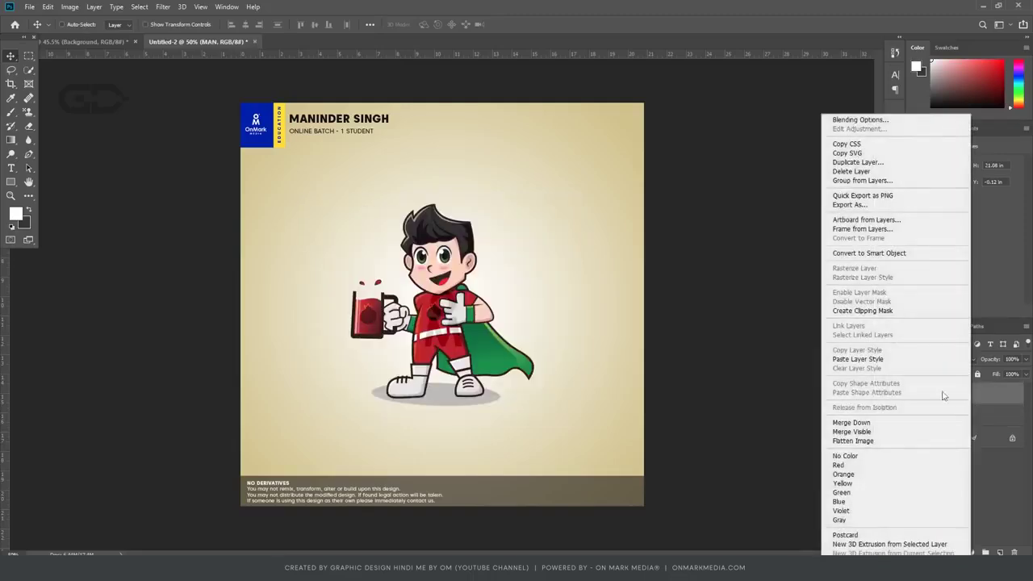
{"action": "left_click", "coordinate": [857, 313]}
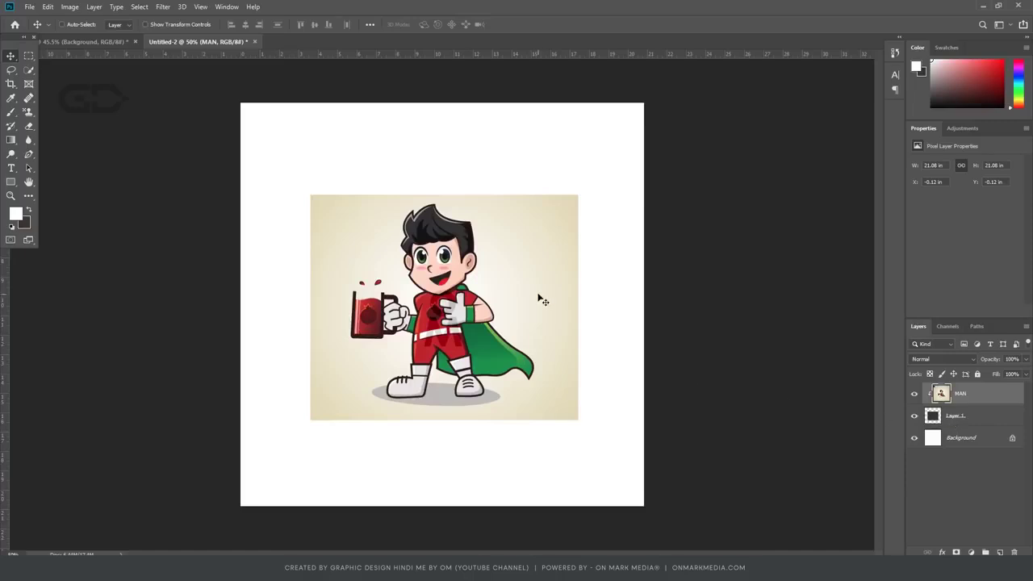
- Scale the clipped MAN image to about 93% and reposition it so the figure sits centred inside the rectangle
{"action": "mouse_move", "coordinate": [438, 304]}
{"action": "left_mouse_down"}
{"action": "mouse_move", "coordinate": [493, 327]}
{"action": "mouse_move", "coordinate": [366, 312]}
{"action": "mouse_move", "coordinate": [423, 312]}
{"action": "mouse_move", "coordinate": [435, 324]}
{"action": "mouse_move", "coordinate": [436, 316]}
{"action": "left_mouse_up"}
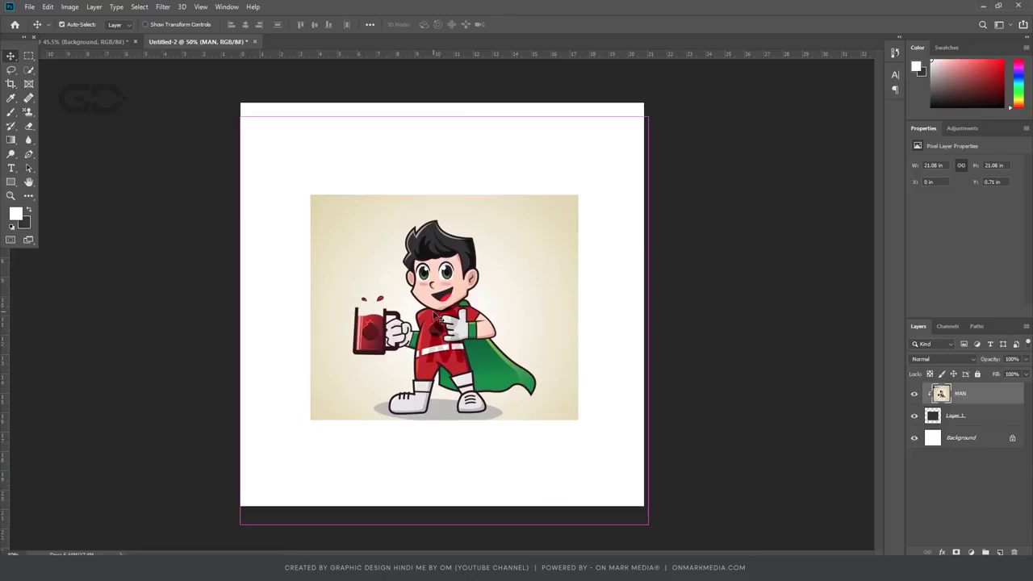
{"action": "key", "text": "ctrl+t"}
{"action": "mouse_move", "coordinate": [648, 118]}
{"action": "left_mouse_down"}
{"action": "mouse_move", "coordinate": [579, 188]}
{"action": "mouse_move", "coordinate": [639, 120]}
{"action": "mouse_move", "coordinate": [633, 131]}
{"action": "left_mouse_up"}
{"action": "left_click_drag", "start_coordinate": [523, 302], "coordinate": [522, 288]}
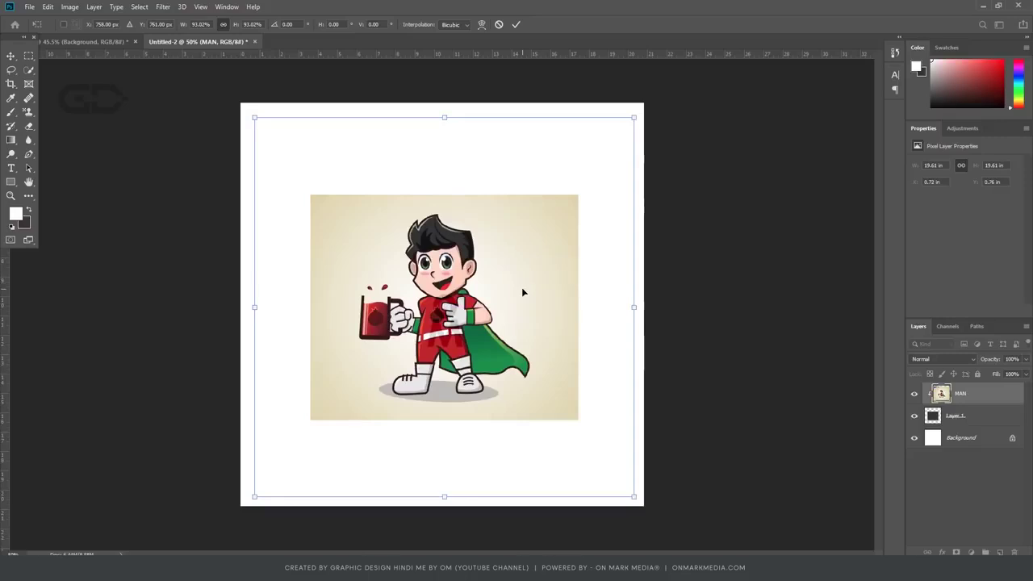
{"action": "key", "text": "Return"}
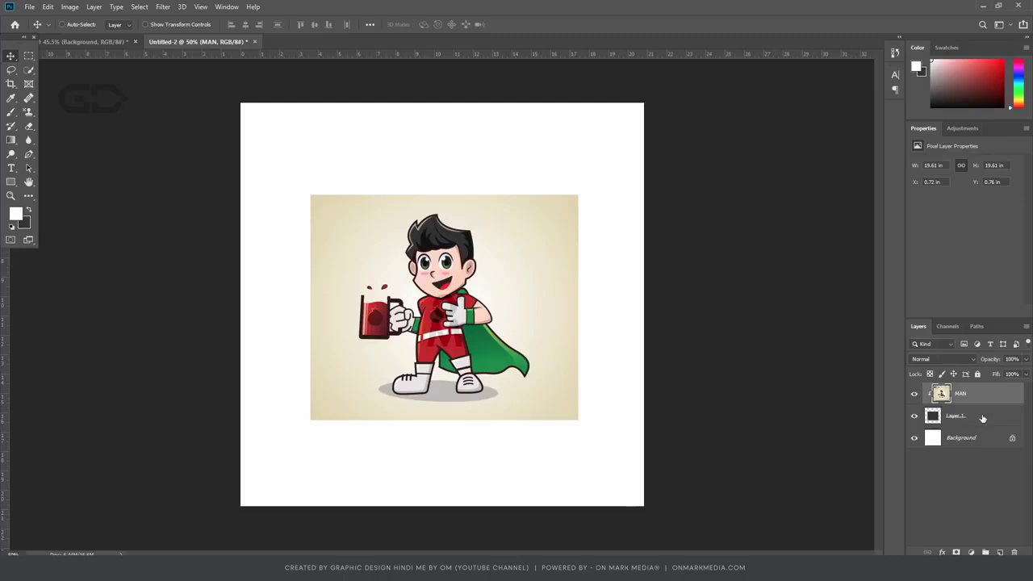
- Try moving the rectangle layer and the clipped MAN image independently of each other
{"action": "left_click", "coordinate": [982, 418]}
{"action": "mouse_move", "coordinate": [489, 333]}
{"action": "left_mouse_down"}
{"action": "mouse_move", "coordinate": [541, 333]}
{"action": "mouse_move", "coordinate": [462, 317]}
{"action": "mouse_move", "coordinate": [520, 332]}
{"action": "mouse_move", "coordinate": [488, 332]}
{"action": "left_mouse_up"}
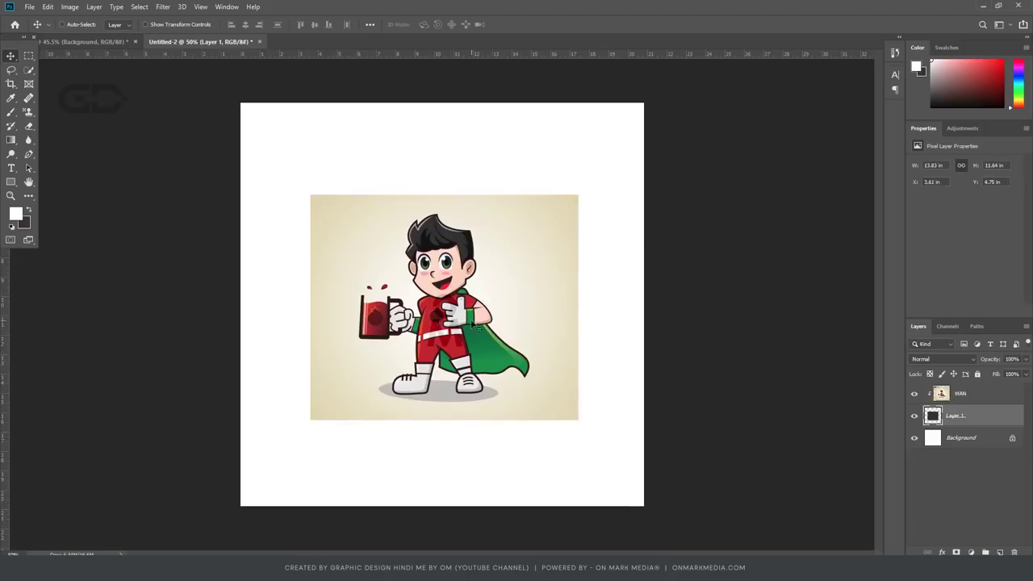
{"action": "left_click", "coordinate": [988, 395]}
{"action": "mouse_move", "coordinate": [436, 328]}
{"action": "left_mouse_down"}
{"action": "mouse_move", "coordinate": [446, 352]}
{"action": "mouse_move", "coordinate": [414, 320]}
{"action": "mouse_move", "coordinate": [460, 339]}
{"action": "mouse_move", "coordinate": [426, 326]}
{"action": "left_mouse_up"}
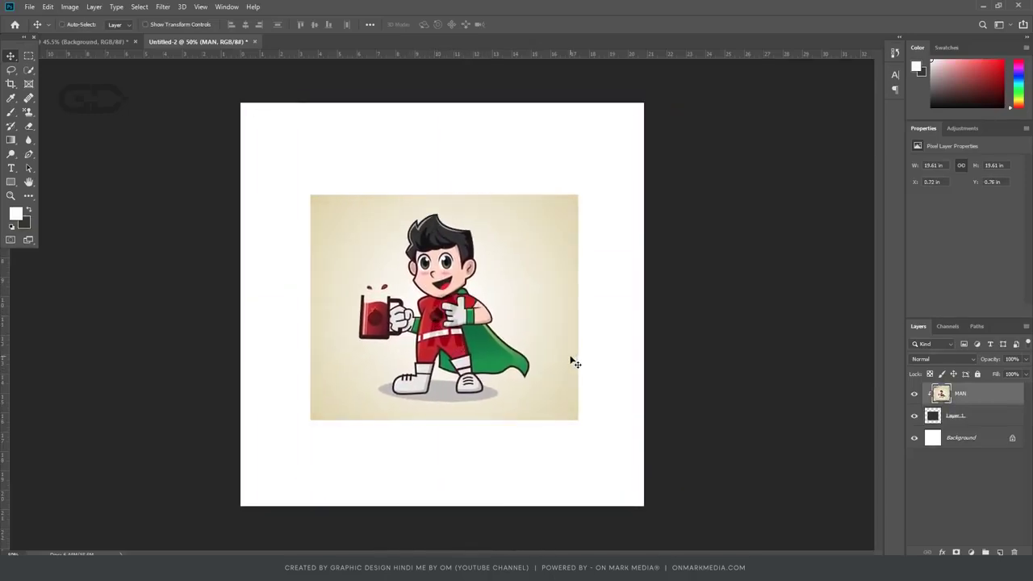
- Select both the MAN layer and its rectangle mask layer, and move and scale them together
{"action": "left_click", "coordinate": [979, 417], "text": "shift"}
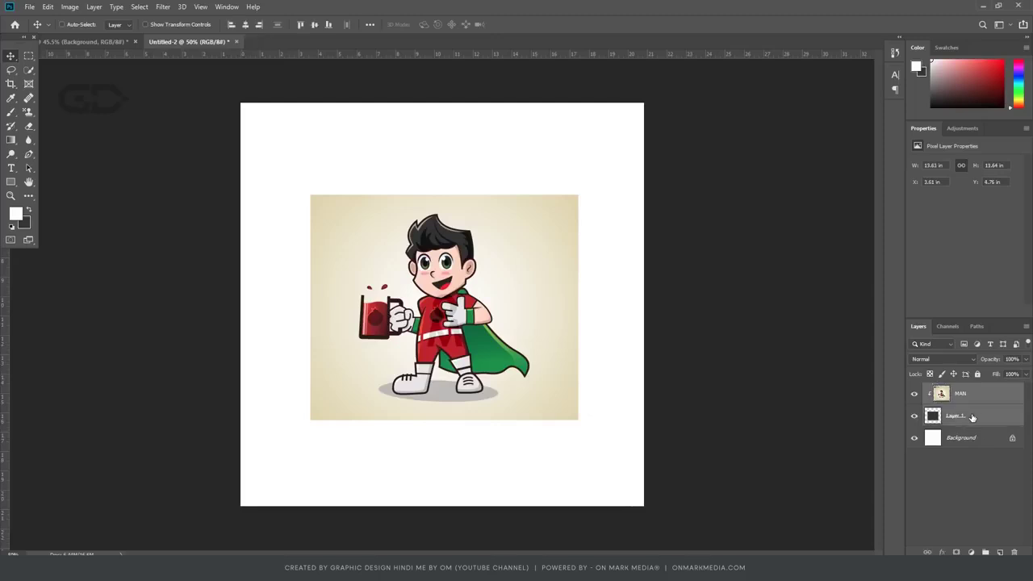
{"action": "left_click_drag", "start_coordinate": [274, 327], "coordinate": [232, 308]}
{"action": "key", "text": "ctrl+t"}
{"action": "mouse_move", "coordinate": [605, 97]}
{"action": "left_mouse_down"}
{"action": "mouse_move", "coordinate": [664, 60]}
{"action": "mouse_move", "coordinate": [608, 121]}
{"action": "mouse_move", "coordinate": [629, 102]}
{"action": "mouse_move", "coordinate": [612, 104]}
{"action": "left_mouse_up"}
{"action": "key", "text": "Return"}
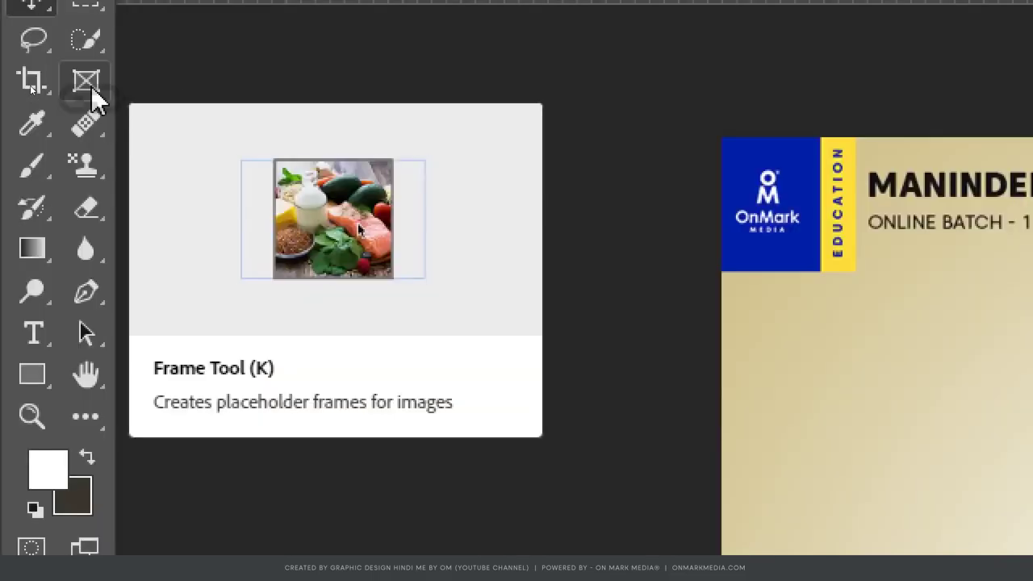
- Draw a rectangular frame of about 11.11 × 11.94 in around the cartoon man on the MAN layer with the Frame tool
{"action": "left_click", "coordinate": [85, 82]}
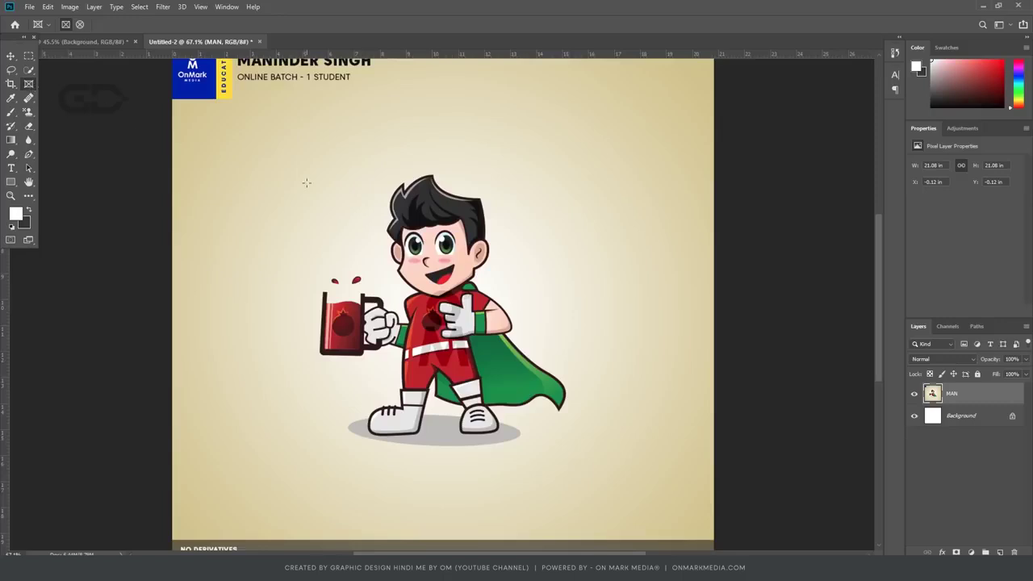
{"action": "left_click_drag", "start_coordinate": [294, 159], "coordinate": [582, 469]}
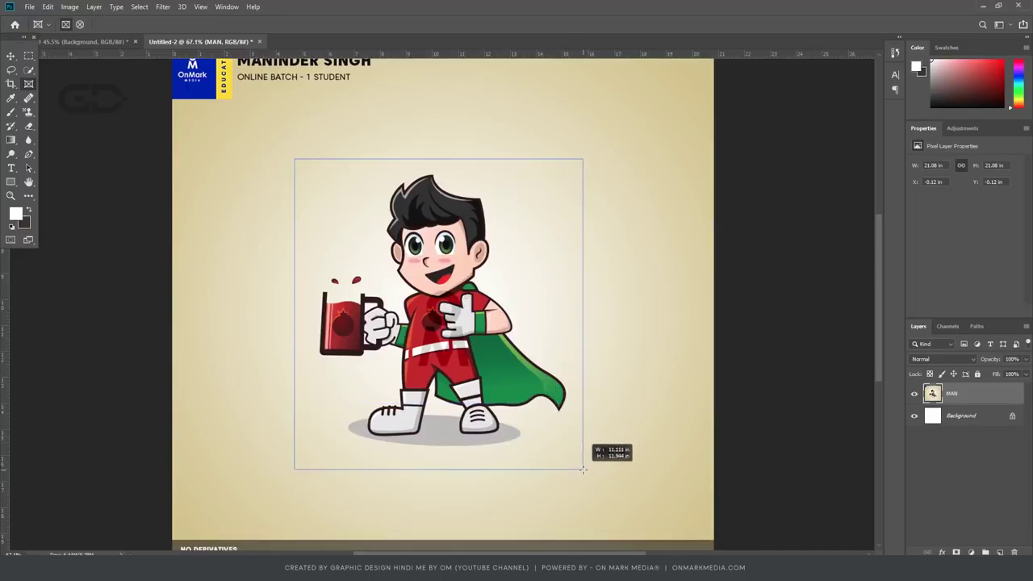
{"action": "left_click_drag", "start_coordinate": [583, 469], "coordinate": [583, 468]}
{"action": "left_click", "coordinate": [12, 55]}
{"action": "scroll", "coordinate": [360, 253], "scroll_direction": "down", "scroll_amount": 4}
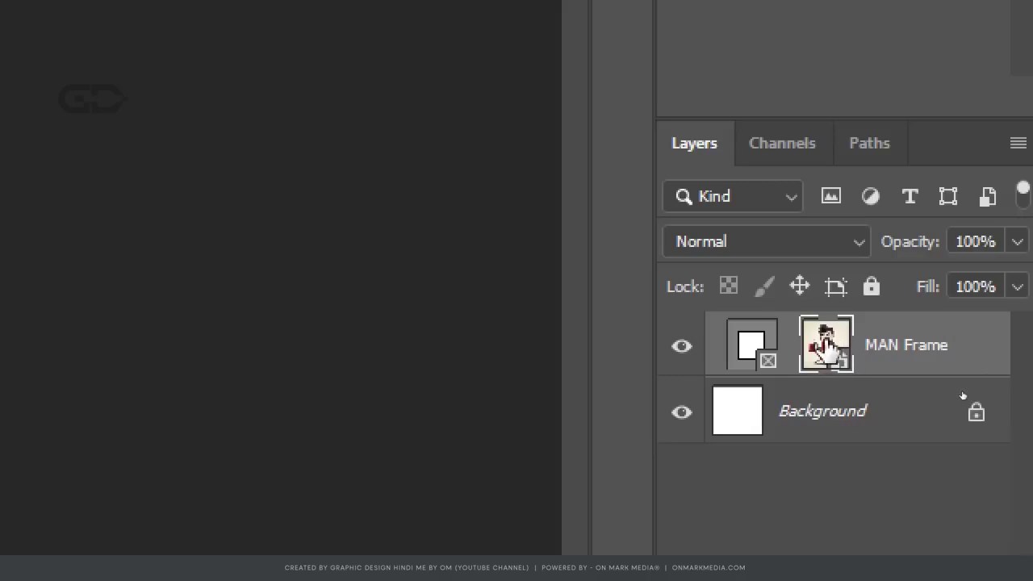
- Select the image content of the MAN Frame layer and scale it to about 20.28 in wide inside the frame
{"action": "left_click", "coordinate": [749, 343]}
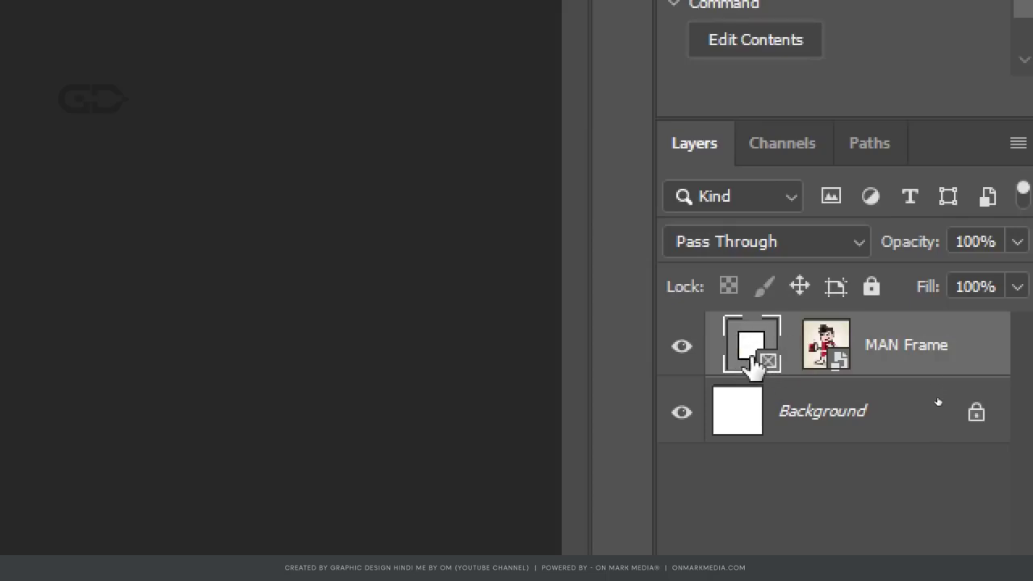
{"action": "left_click", "coordinate": [844, 343]}
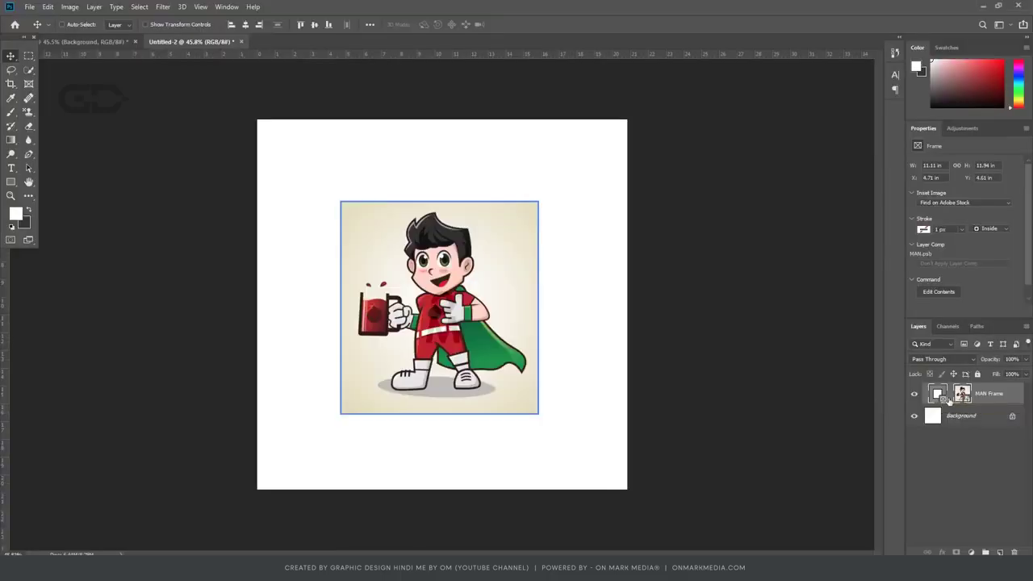
{"action": "left_click", "coordinate": [963, 394]}
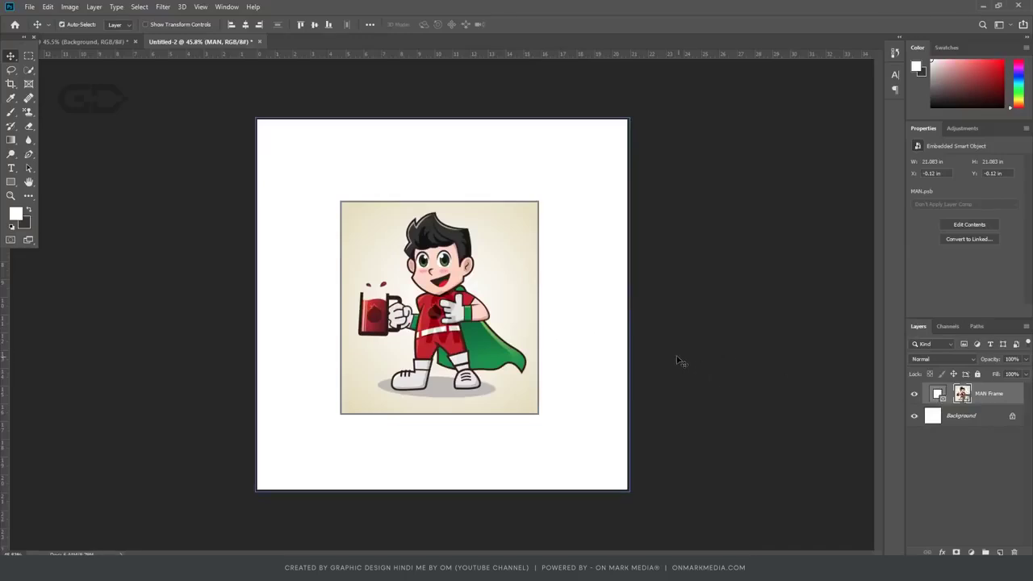
{"action": "key", "text": "ctrl+t"}
{"action": "left_click_drag", "start_coordinate": [628, 125], "coordinate": [571, 209]}
{"action": "key", "text": "Return"}
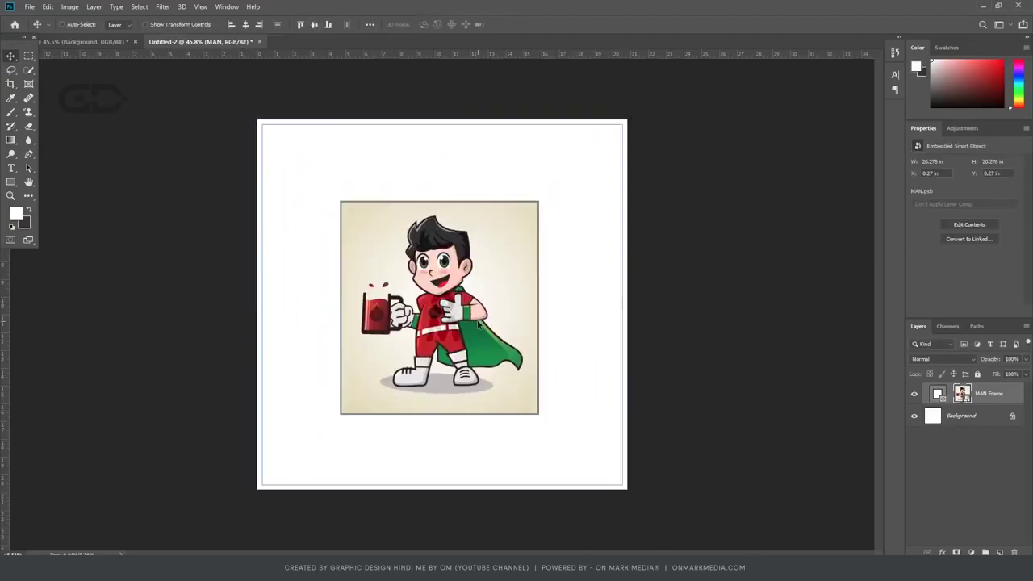
- Select the frame of the MAN Frame layer and enlarge it to about 17.97 × 19.31 in
{"action": "left_click", "coordinate": [937, 394]}
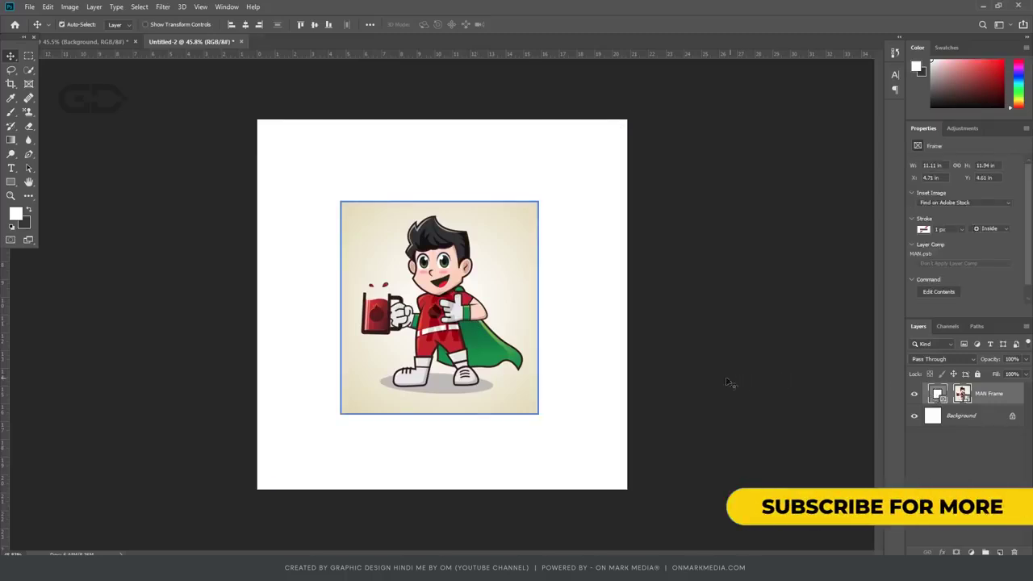
{"action": "key", "text": "ctrl+t"}
{"action": "left_click_drag", "start_coordinate": [537, 200], "coordinate": [613, 155]}
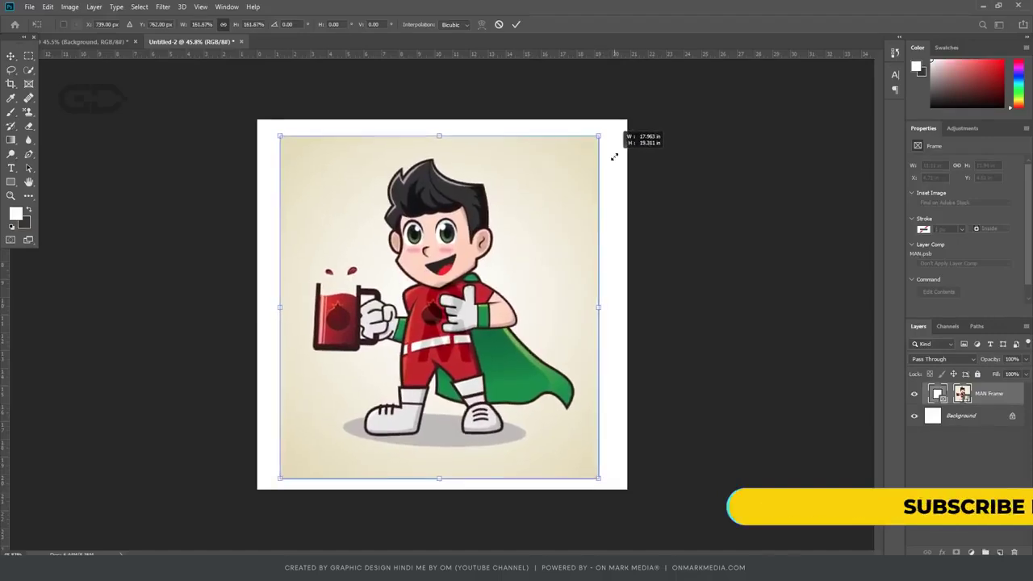
{"action": "key", "text": "Return"}
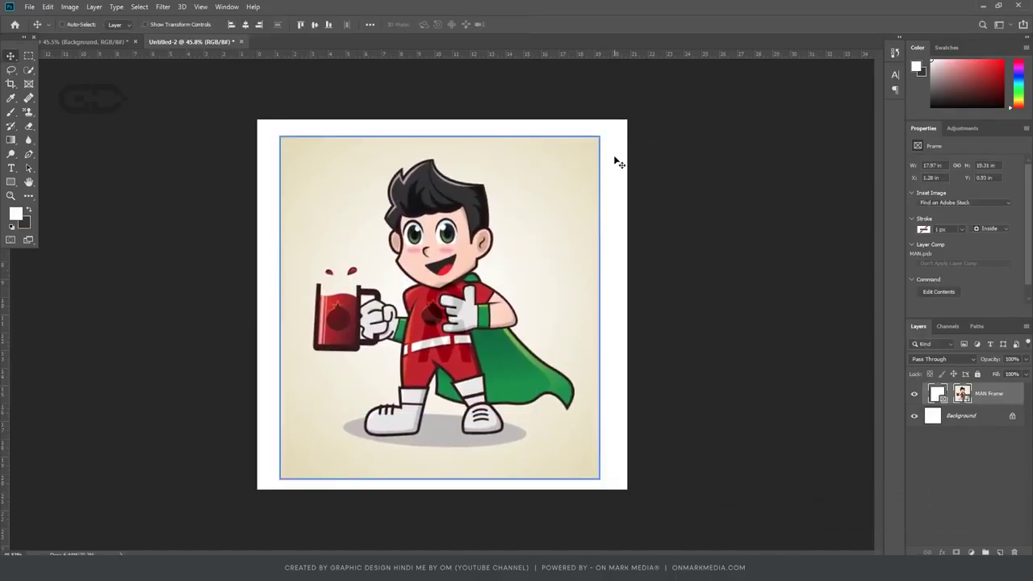
- Undo the frame enlargement and delete the MAN Frame layer
{"action": "key", "text": "ctrl+z"}
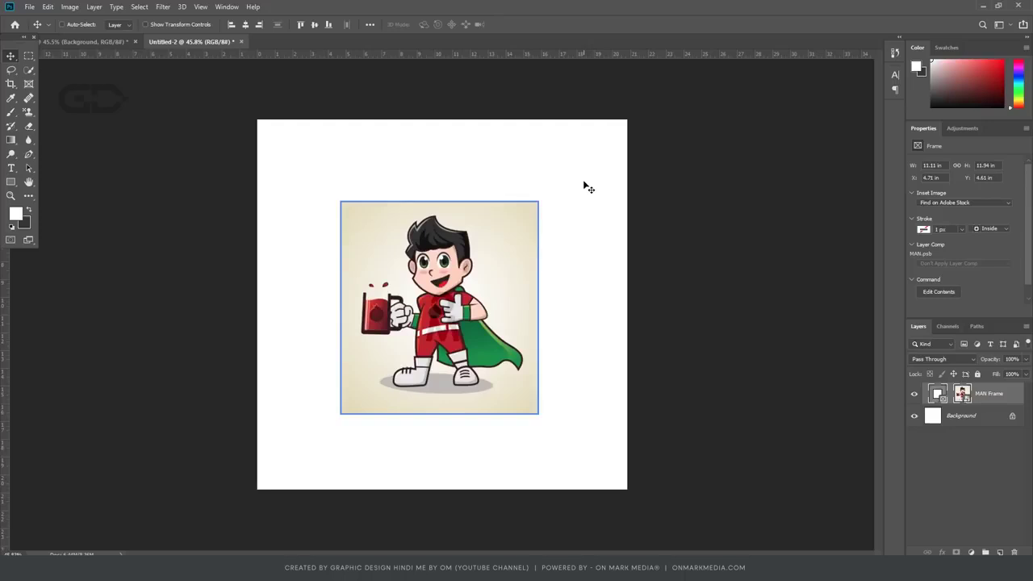
{"action": "key", "text": "Delete"}
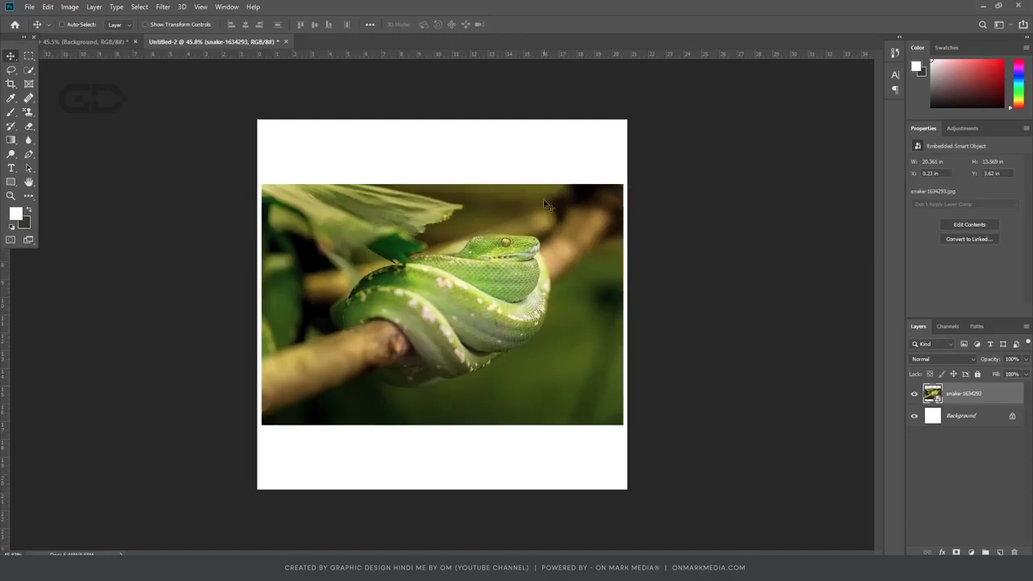
- Add the white text "jungle" over the snake image and enlarge it to about 408.54 pt across the picture's width
{"action": "key", "text": "t"}
{"action": "left_click", "coordinate": [336, 239]}
{"action": "type", "text": "Jungle"}
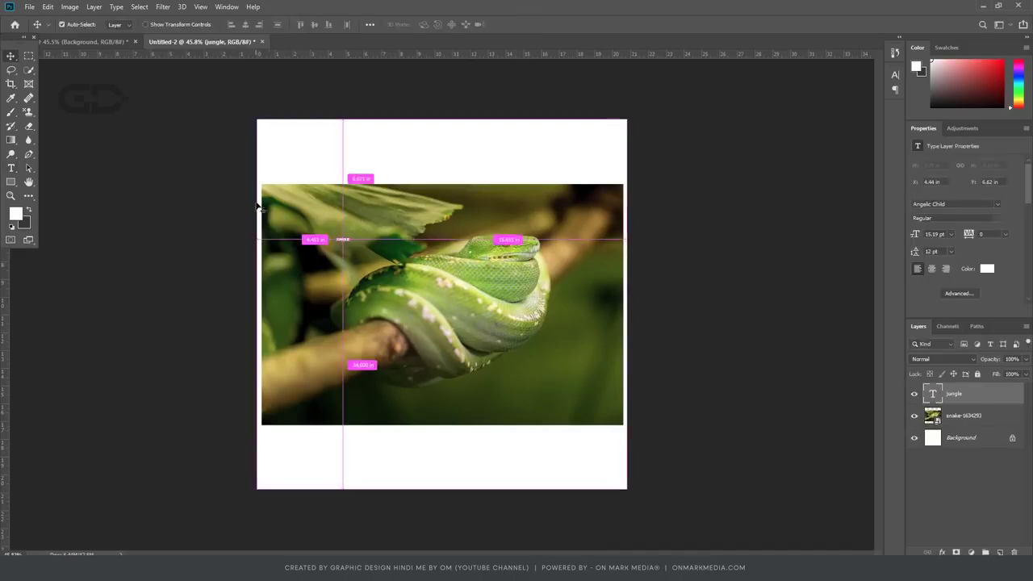
{"action": "left_click_drag", "start_coordinate": [350, 242], "coordinate": [620, 278]}
{"action": "key", "text": "Return"}
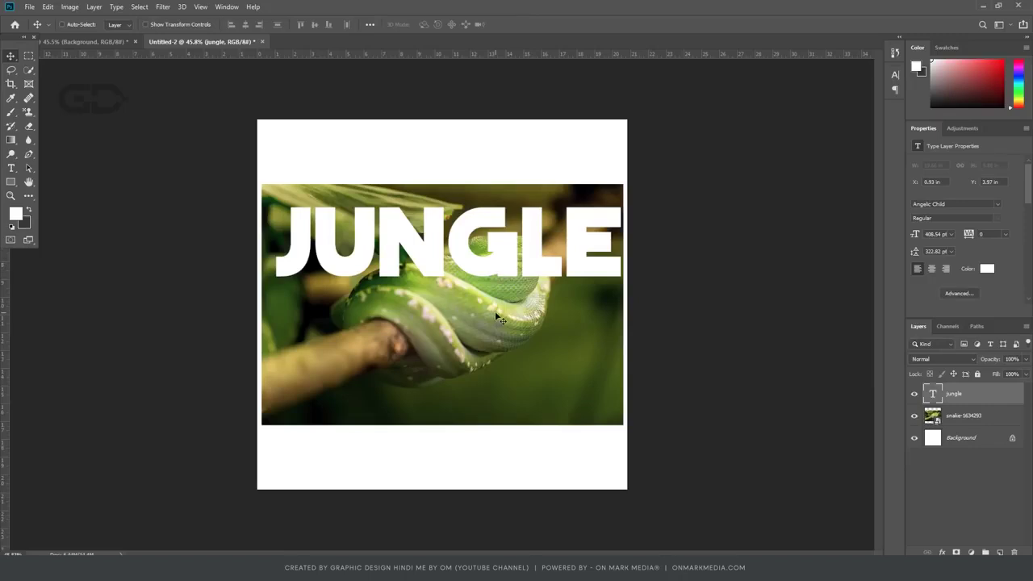
- Convert the jungle text layer to a frame
{"action": "right_click", "coordinate": [509, 260]}
{"action": "left_click", "coordinate": [506, 263]}
{"action": "right_click", "coordinate": [971, 392]}
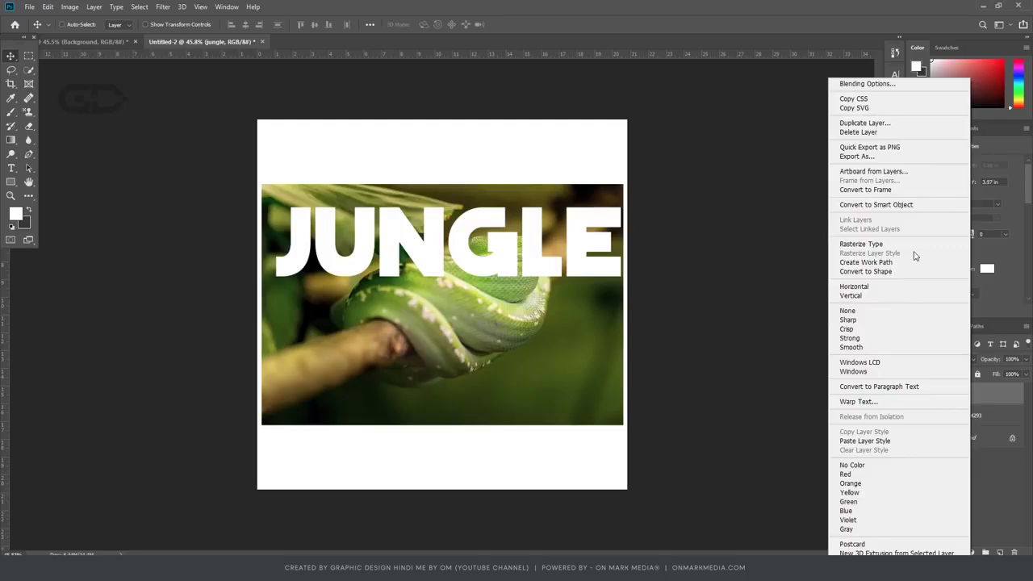
{"action": "left_click", "coordinate": [885, 191]}
{"action": "left_click", "coordinate": [588, 176]}
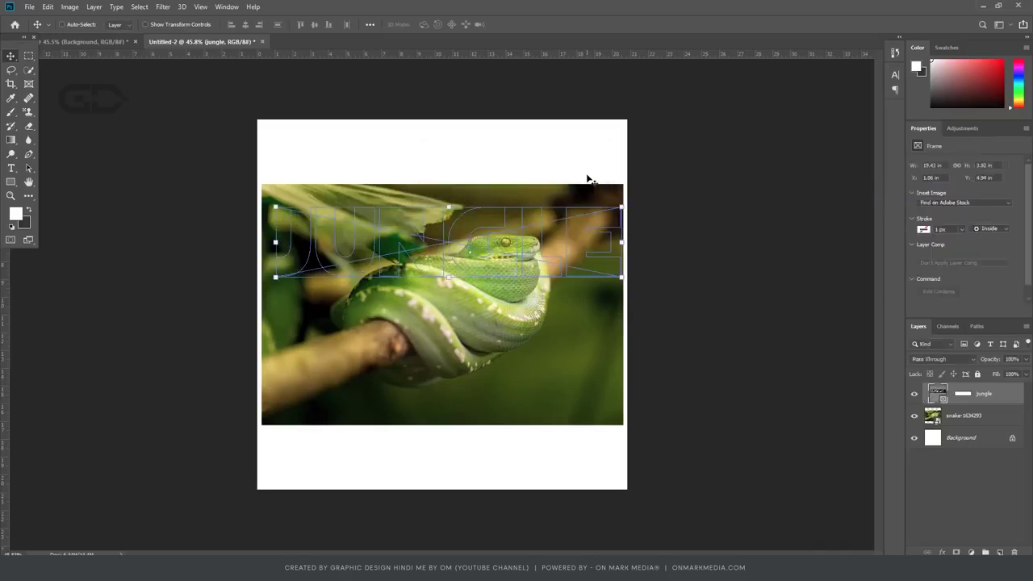
- Place the snake image layer inside the jungle text frame and reposition the image within the lettering
{"action": "left_click", "coordinate": [986, 415]}
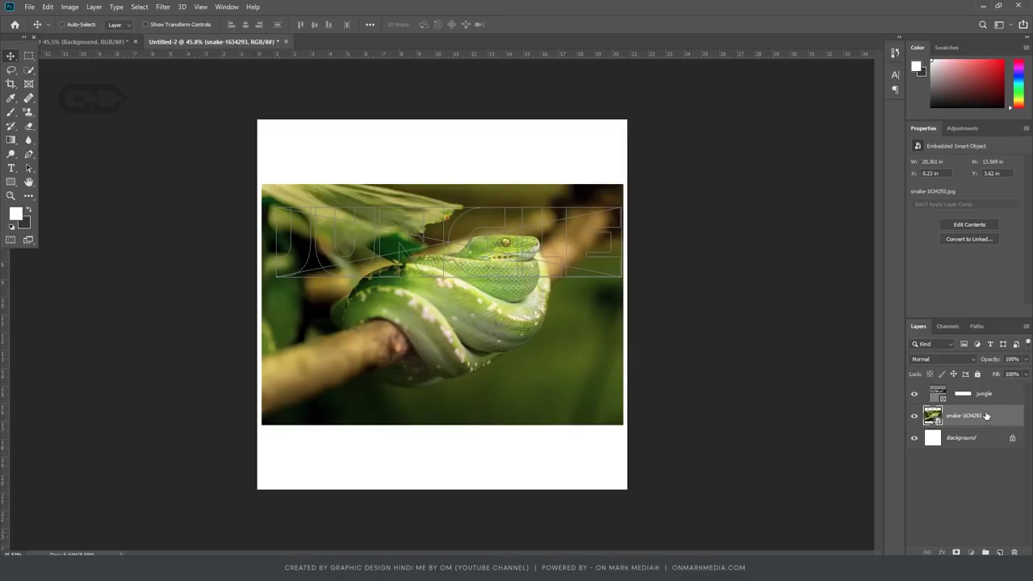
{"action": "left_click_drag", "start_coordinate": [986, 415], "coordinate": [983, 398]}
{"action": "left_click_drag", "start_coordinate": [560, 302], "coordinate": [540, 338]}
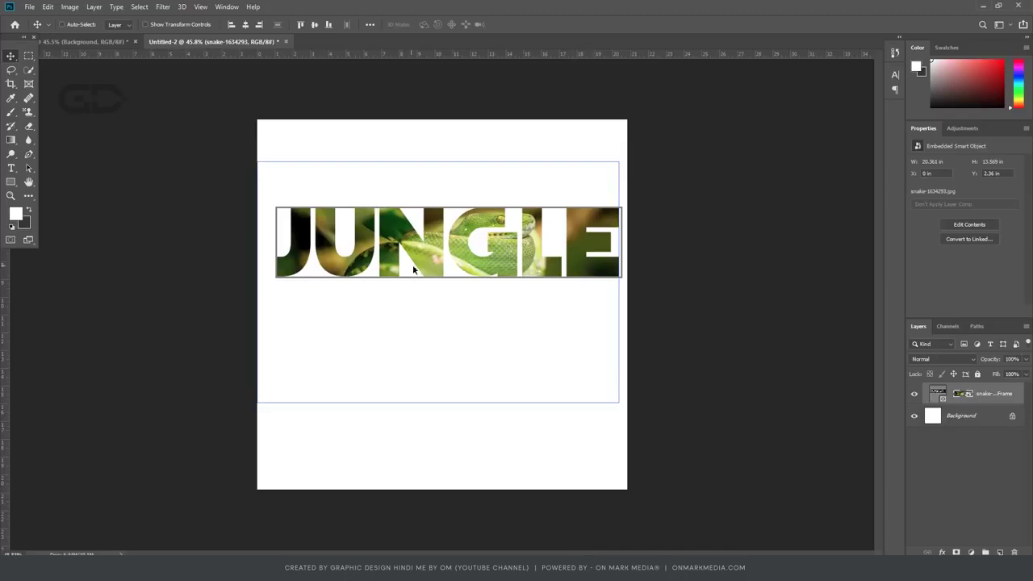
{"action": "left_click_drag", "start_coordinate": [601, 299], "coordinate": [611, 307]}
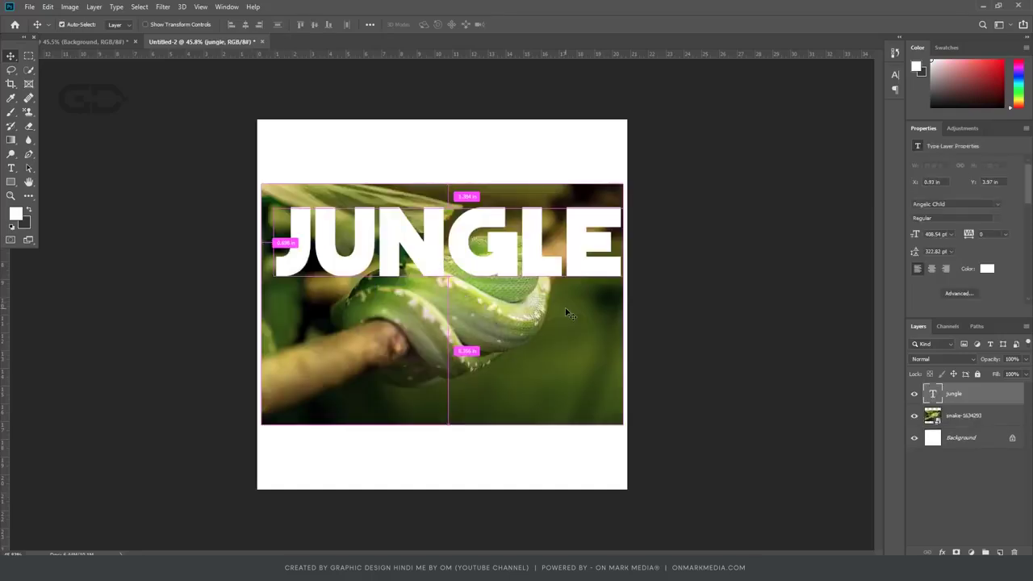
- Move the jungle text slightly lower over the snake image and try inserting "asc" into its wording
{"action": "mouse_move", "coordinate": [509, 267]}
{"action": "left_mouse_down"}
{"action": "mouse_move", "coordinate": [493, 269]}
{"action": "mouse_move", "coordinate": [503, 274]}
{"action": "left_mouse_up"}
{"action": "key", "text": "t"}
{"action": "left_click", "coordinate": [444, 257]}
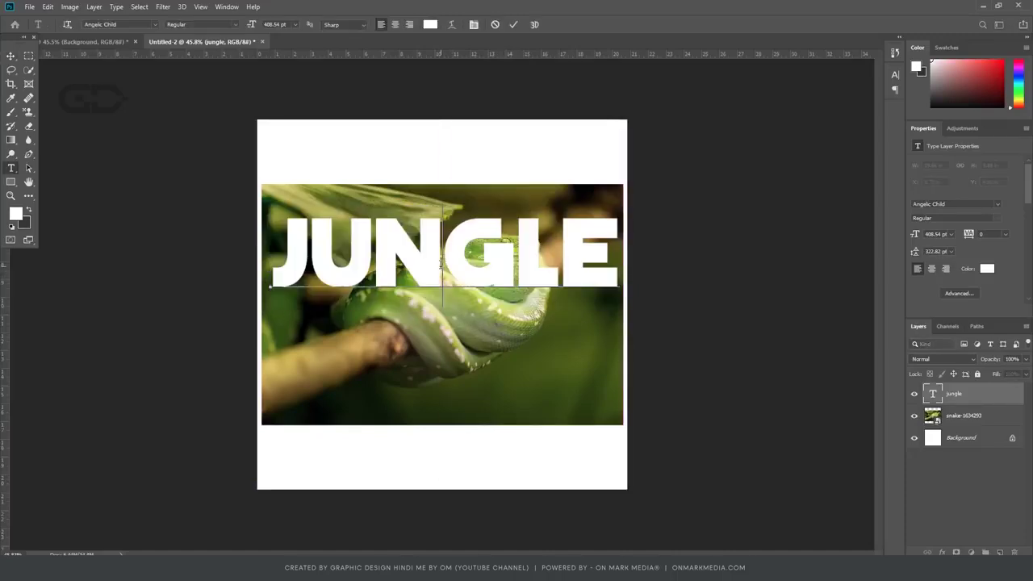
{"action": "type", "text": "asc"}
{"action": "key", "text": "ctrl+z"}
{"action": "left_click", "coordinate": [10, 56]}
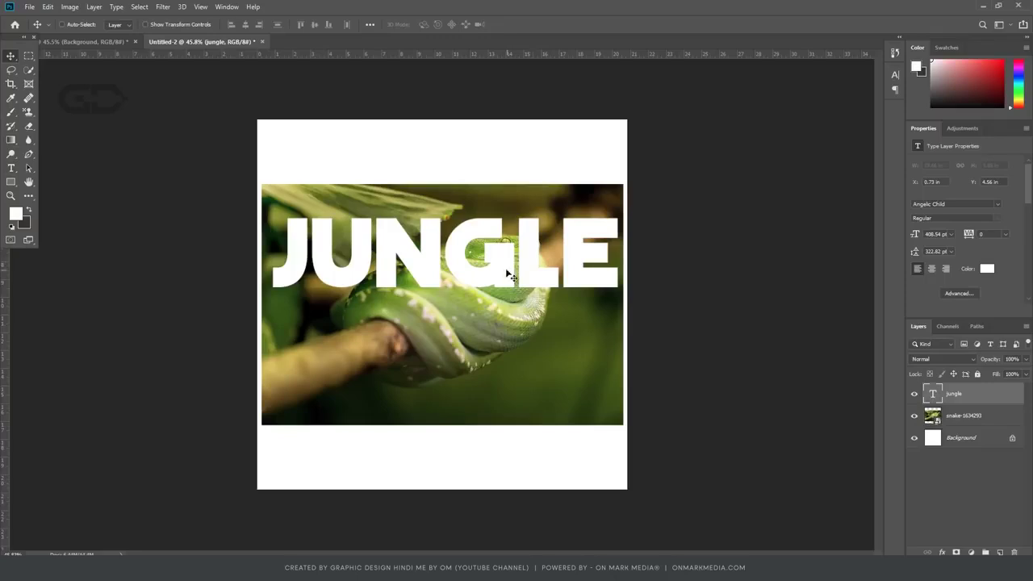
- Place the snake image layer above the jungle text, clip it to the text and reposition it within the lettering
{"action": "left_click_drag", "start_coordinate": [987, 421], "coordinate": [991, 391]}
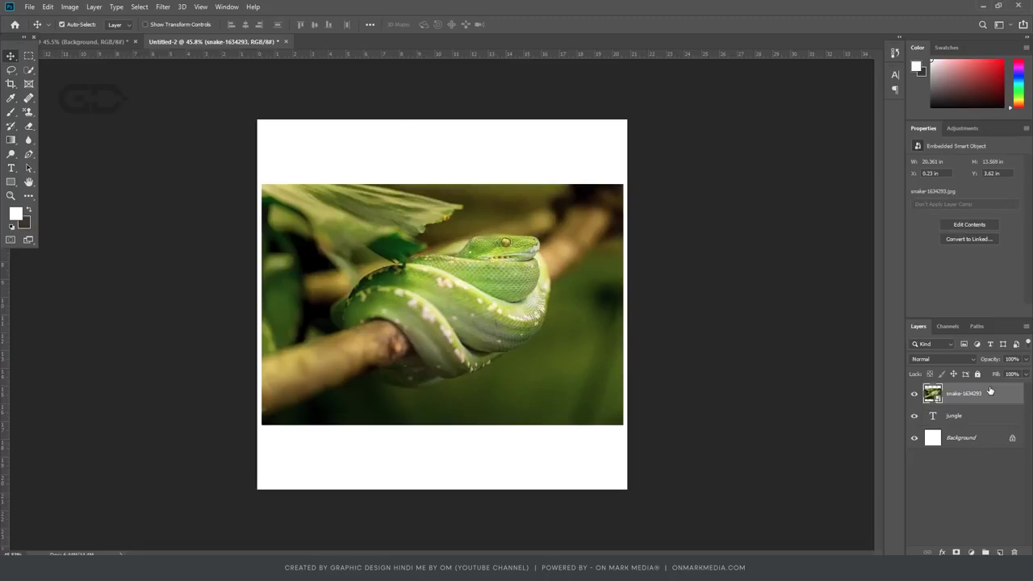
{"action": "key", "text": "ctrl+alt+g"}
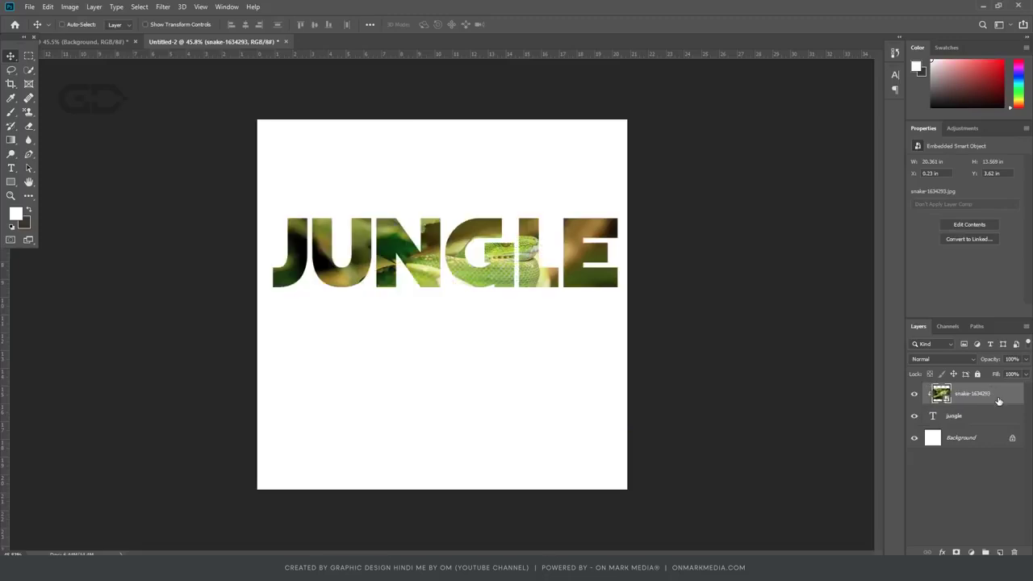
{"action": "key", "text": "ctrl+alt+g"}
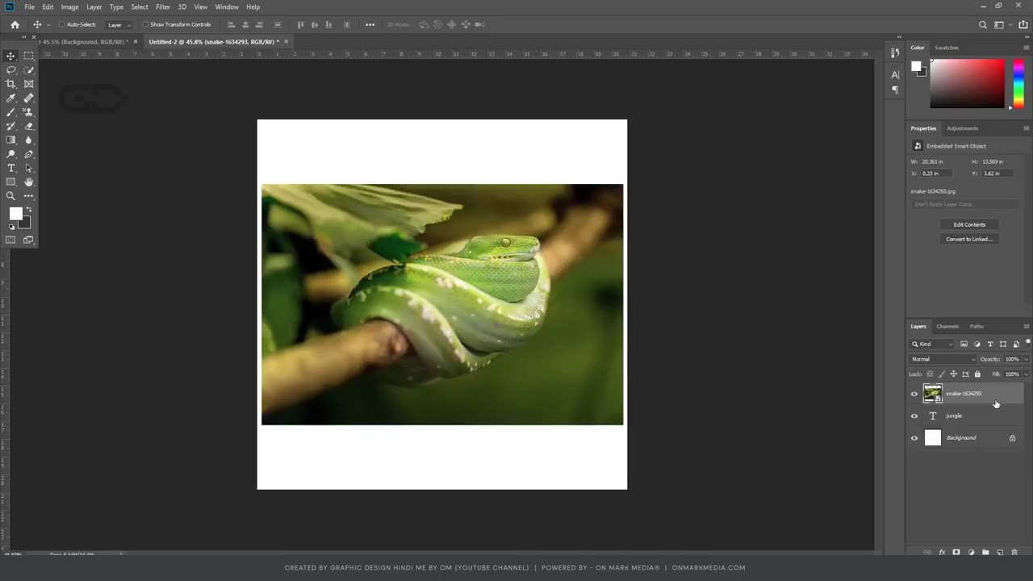
{"action": "right_click", "coordinate": [990, 392]}
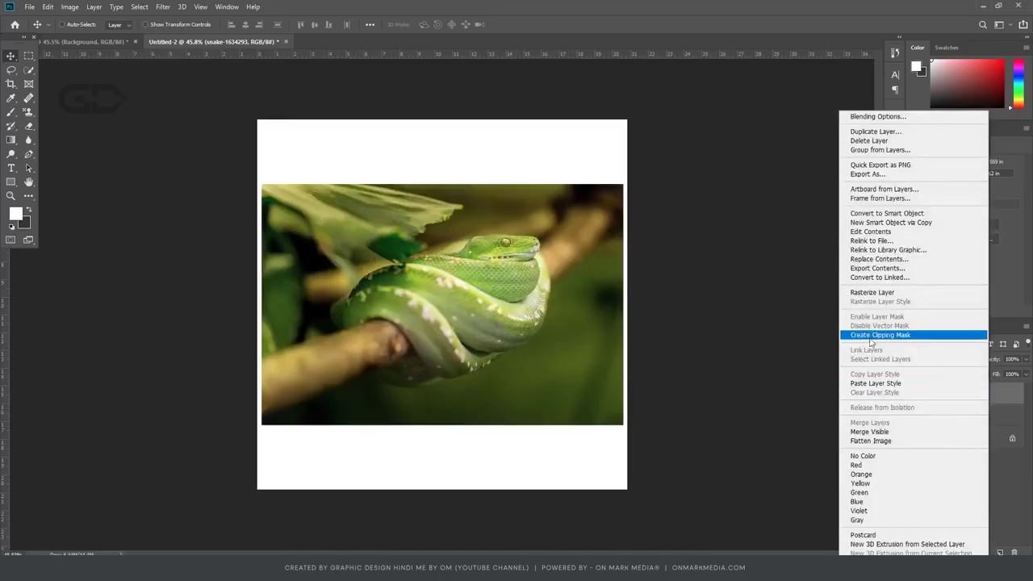
{"action": "left_click", "coordinate": [898, 339]}
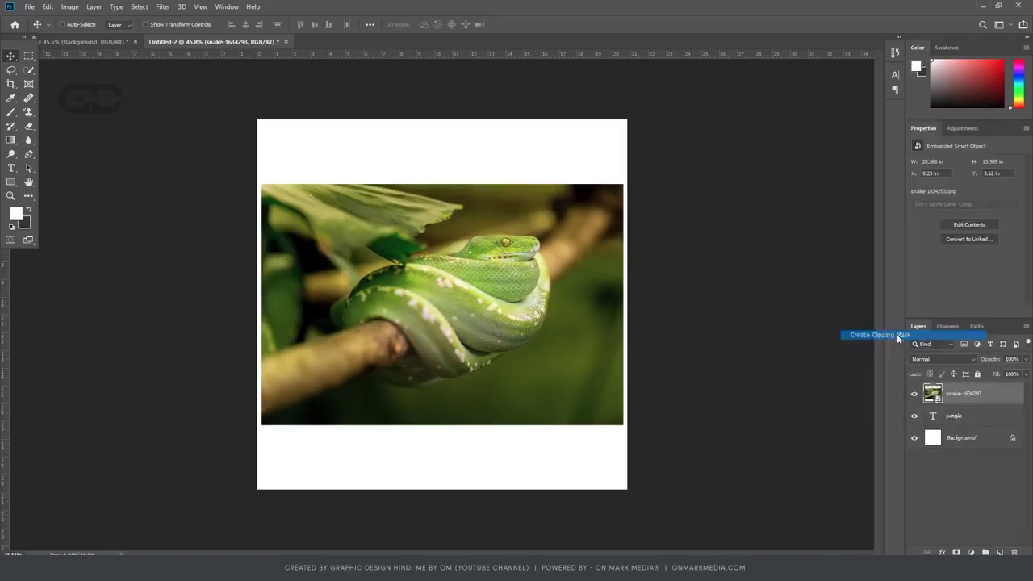
{"action": "left_click_drag", "start_coordinate": [520, 273], "coordinate": [503, 260]}
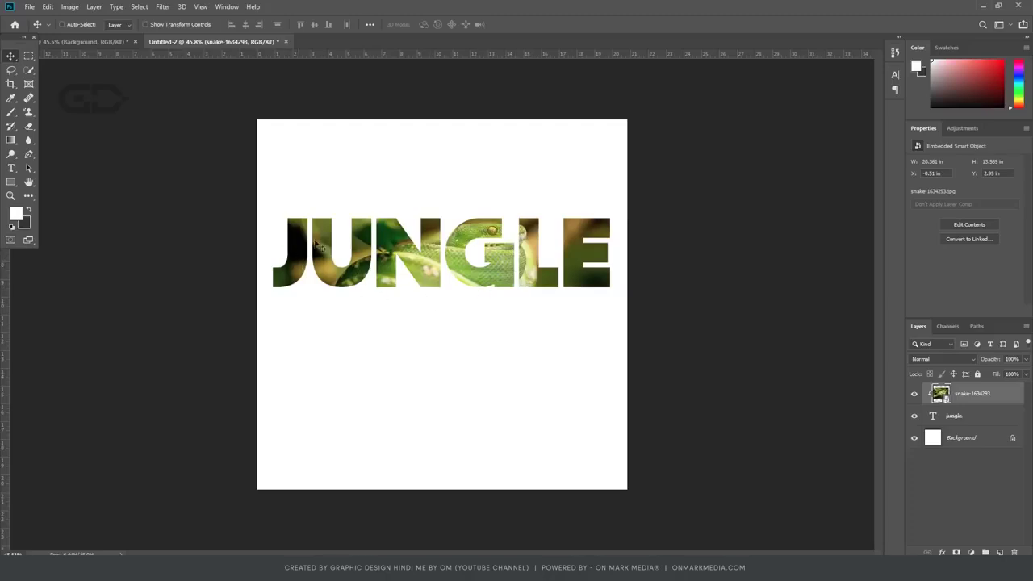
- Replace the wording of the jungle text layer with "SNAKE"
{"action": "left_click", "coordinate": [975, 418]}
{"action": "key", "text": "t"}
{"action": "double_click", "coordinate": [440, 254]}
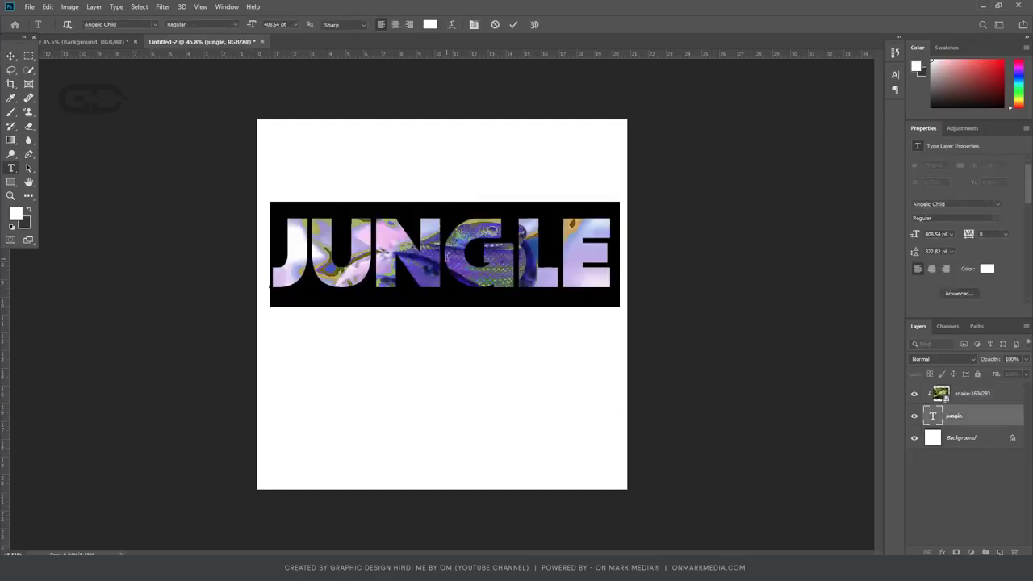
{"action": "type", "text": "SNAKE"}
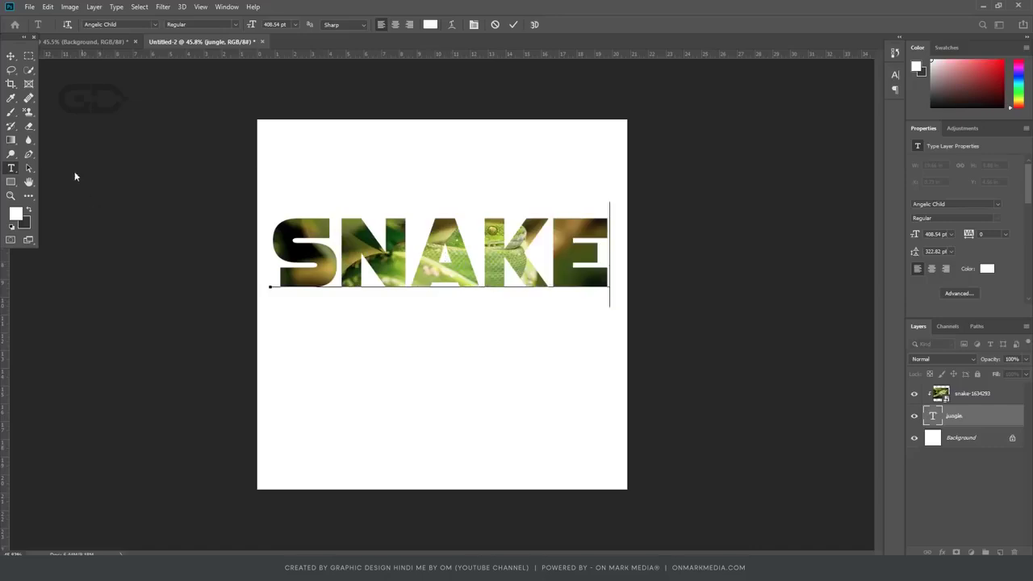
{"action": "left_click", "coordinate": [11, 56]}
- Scale the clipped snake image and its SNAKE text together to about 77.14% of their size
{"action": "left_click_drag", "start_coordinate": [557, 326], "coordinate": [556, 300]}
{"action": "left_click_drag", "start_coordinate": [609, 172], "coordinate": [568, 199]}
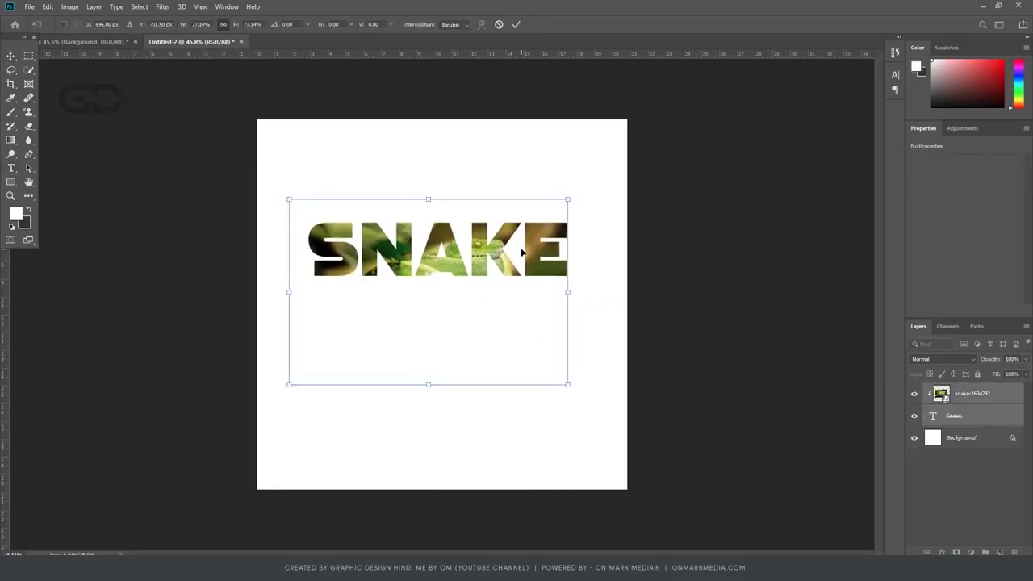
{"action": "key", "text": "Return"}
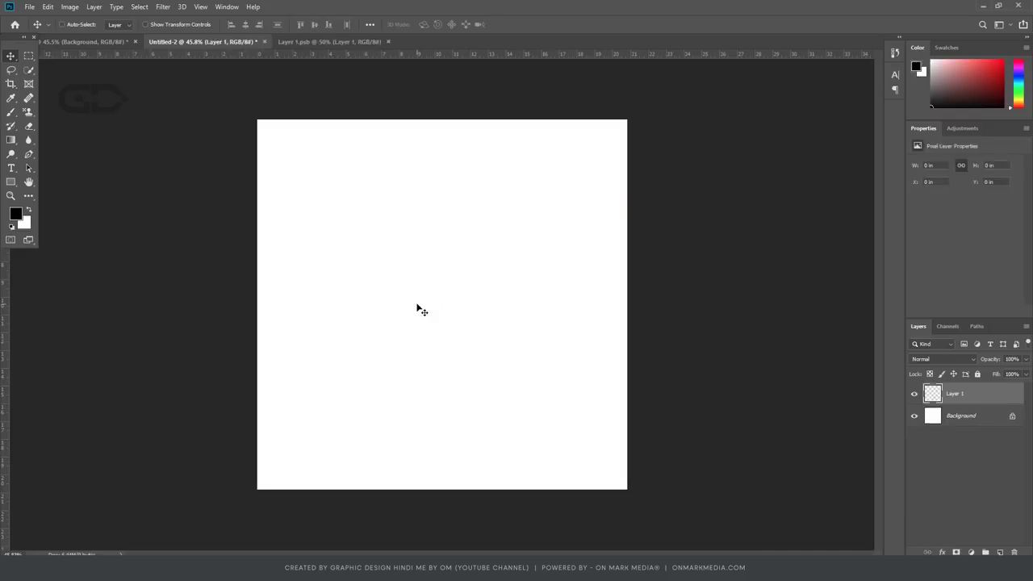
- Stamp a black 1500 px splatter brush mark on Layer 1, reposition it and convert the layer to a smart object
{"action": "key", "text": "b"}
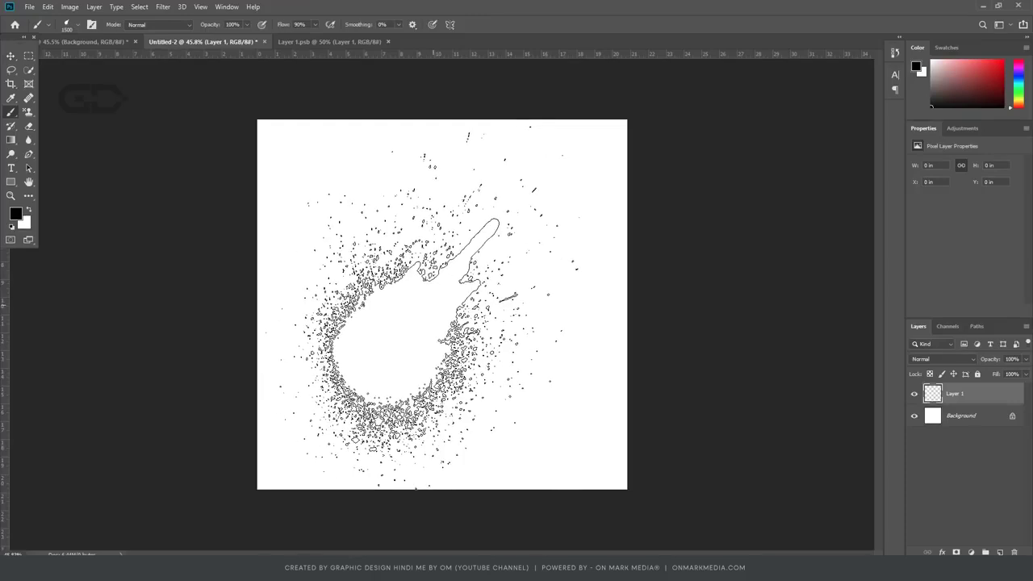
{"action": "left_click", "coordinate": [421, 306]}
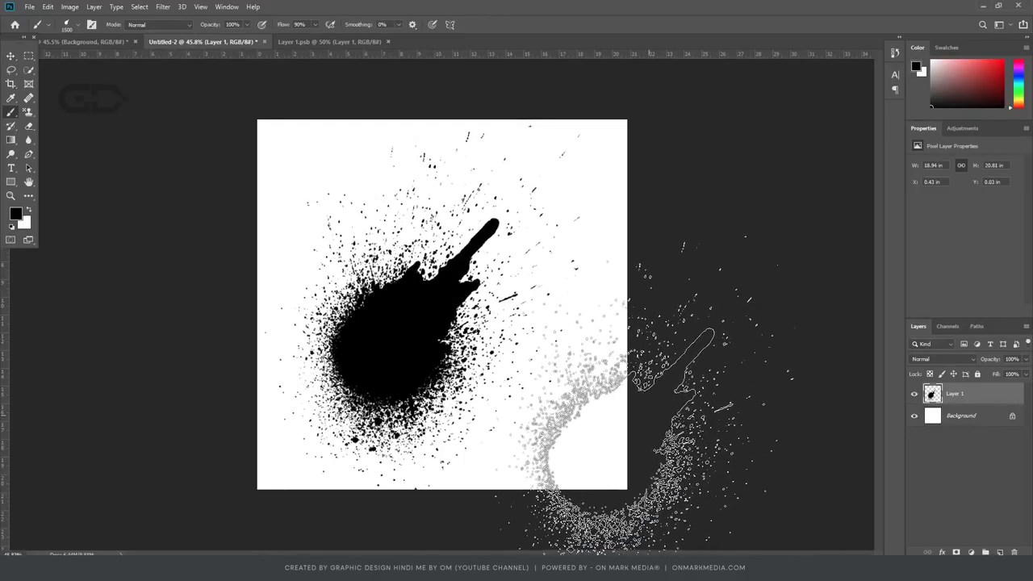
{"action": "key", "text": "v"}
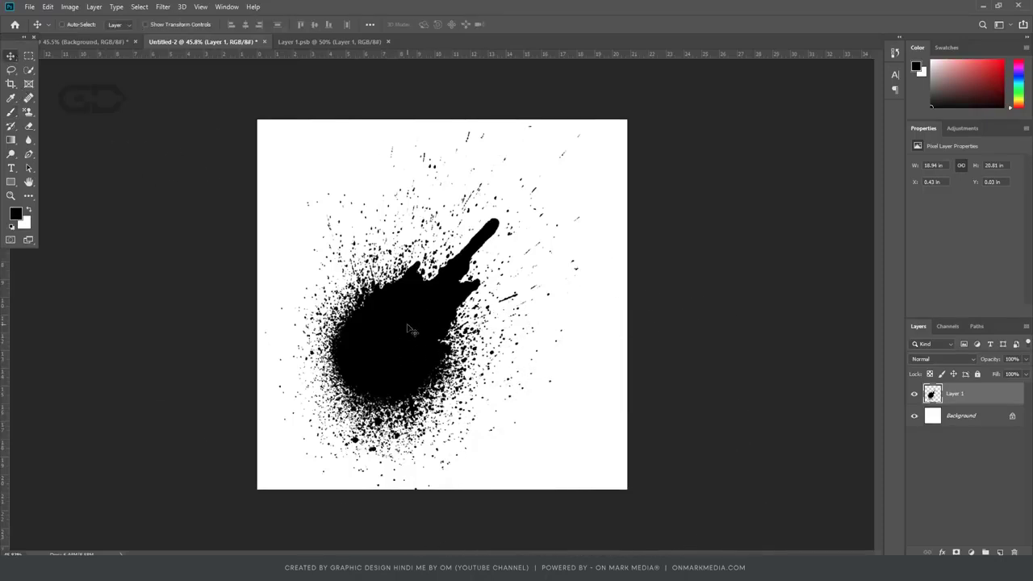
{"action": "mouse_move", "coordinate": [430, 322]}
{"action": "left_mouse_down"}
{"action": "mouse_move", "coordinate": [422, 304]}
{"action": "mouse_move", "coordinate": [399, 317]}
{"action": "mouse_move", "coordinate": [489, 304]}
{"action": "mouse_move", "coordinate": [413, 315]}
{"action": "mouse_move", "coordinate": [487, 317]}
{"action": "mouse_move", "coordinate": [433, 352]}
{"action": "mouse_move", "coordinate": [433, 339]}
{"action": "left_mouse_up"}
{"action": "right_click", "coordinate": [991, 401]}
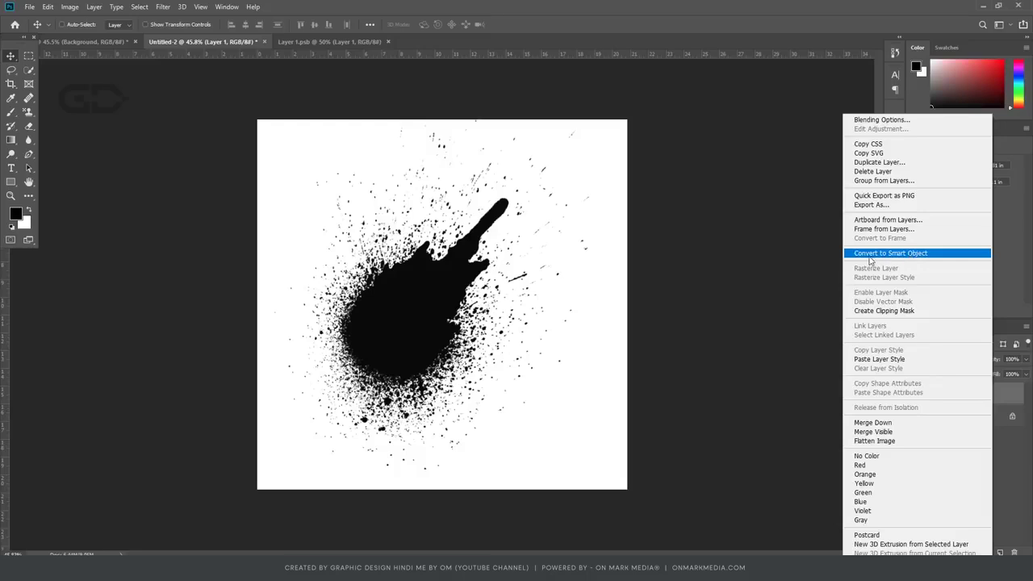
{"action": "left_click", "coordinate": [914, 255]}
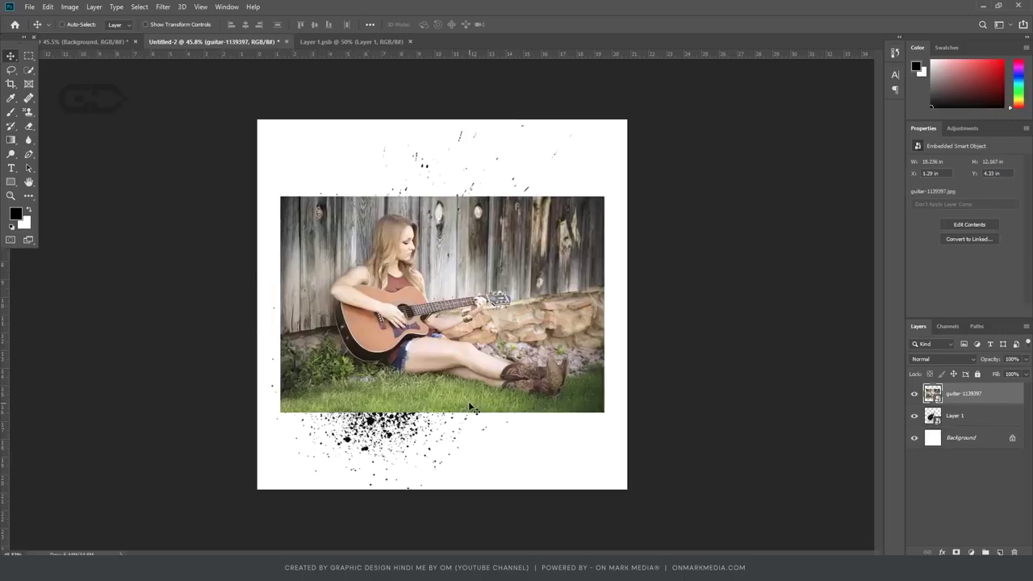
{"action": "left_click_drag", "start_coordinate": [432, 321], "coordinate": [545, 261]}
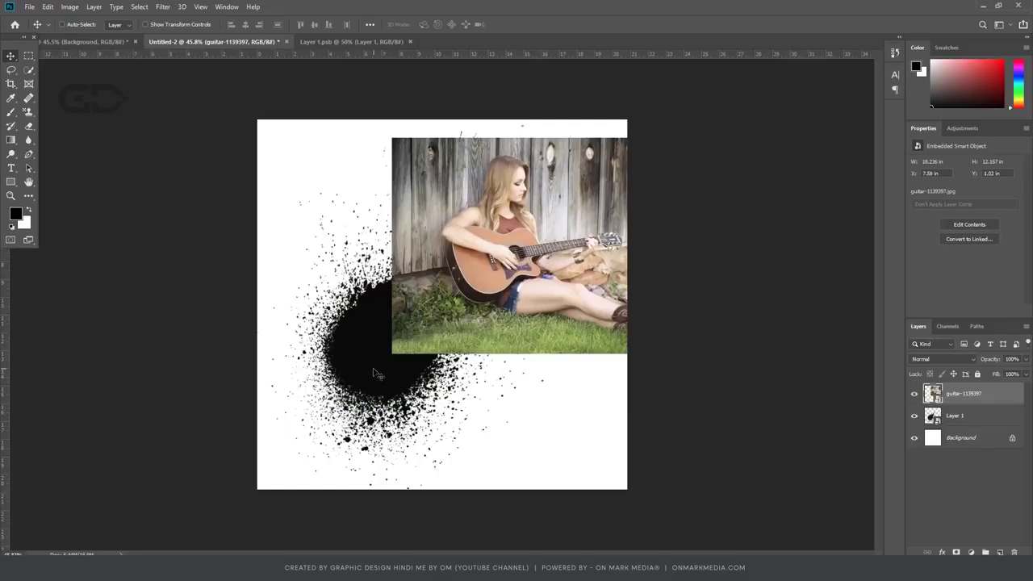
{"action": "key", "text": "ctrl+z"}
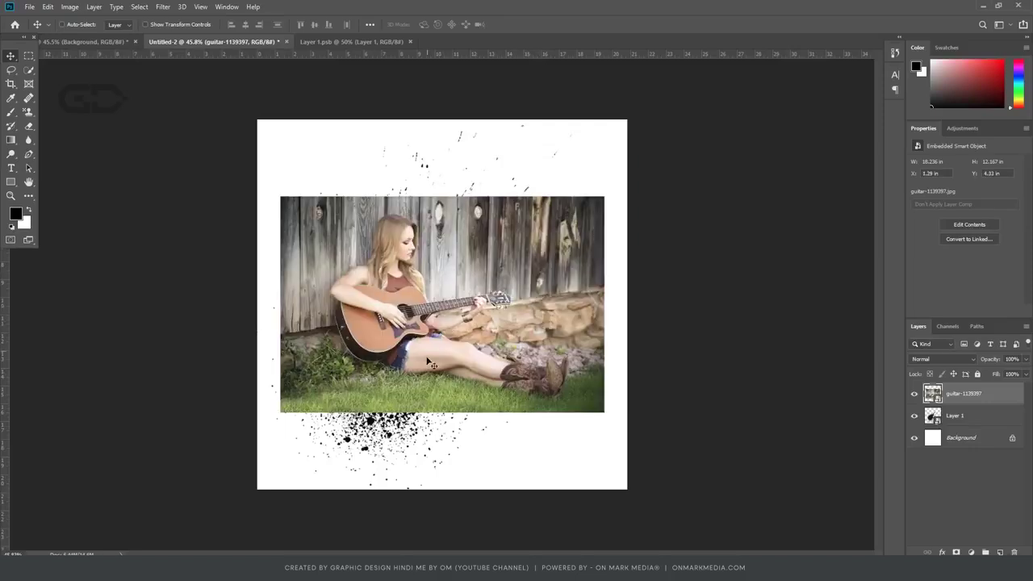
{"action": "left_click_drag", "start_coordinate": [384, 363], "coordinate": [464, 325]}
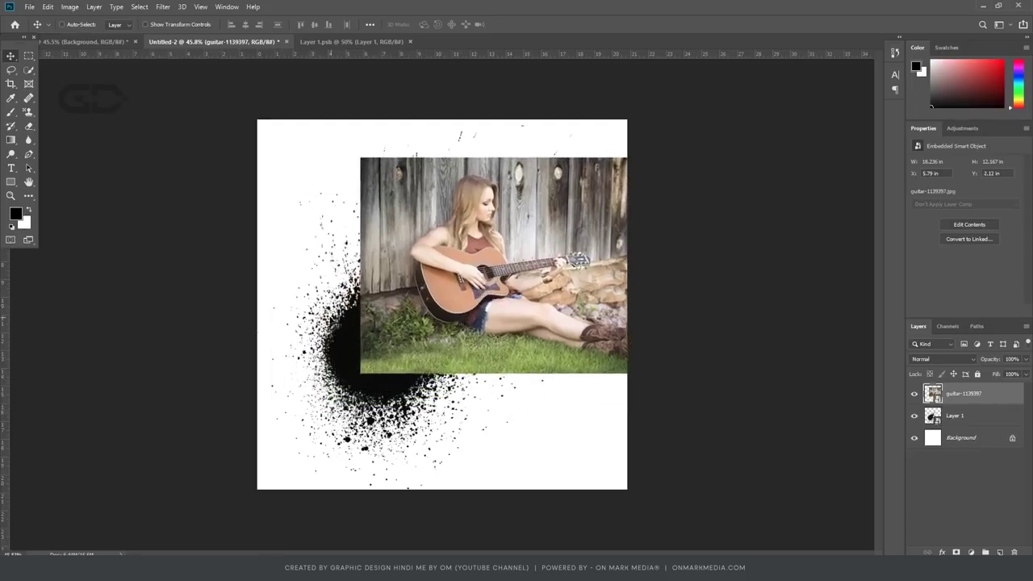
{"action": "left_click_drag", "start_coordinate": [338, 326], "coordinate": [434, 304]}
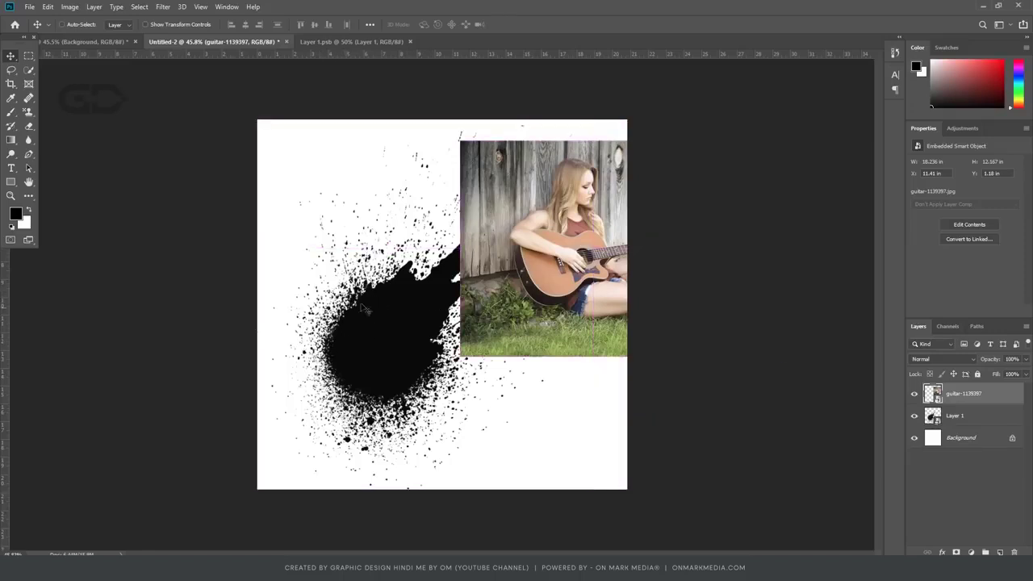
{"action": "left_click_drag", "start_coordinate": [349, 332], "coordinate": [168, 387]}
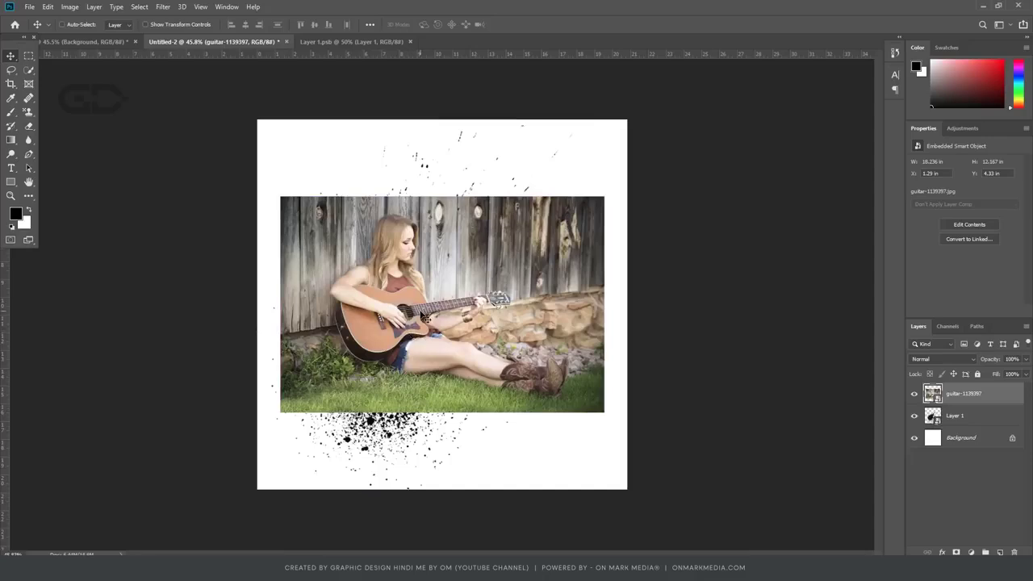
- Clip the guitar photo to the splatter layer and move it down so the guitarist sits inside the splatter
{"action": "right_click", "coordinate": [1006, 401]}
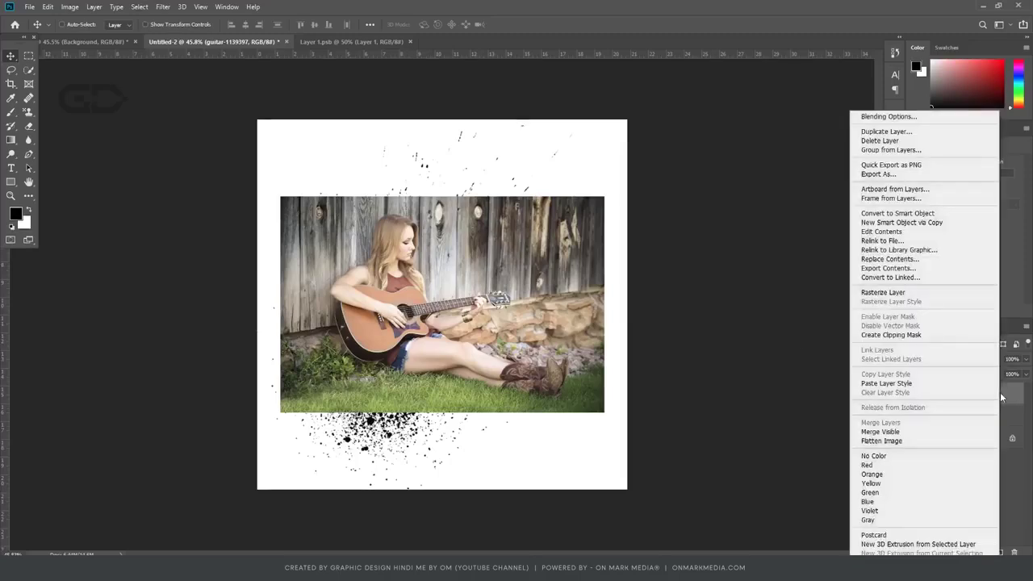
{"action": "left_click", "coordinate": [896, 338]}
{"action": "left_click_drag", "start_coordinate": [438, 323], "coordinate": [426, 381]}
- Enlarge the clipped guitar photo and shift it slightly so the guitarist fills more of the splatter
{"action": "key", "text": "ctrl+t"}
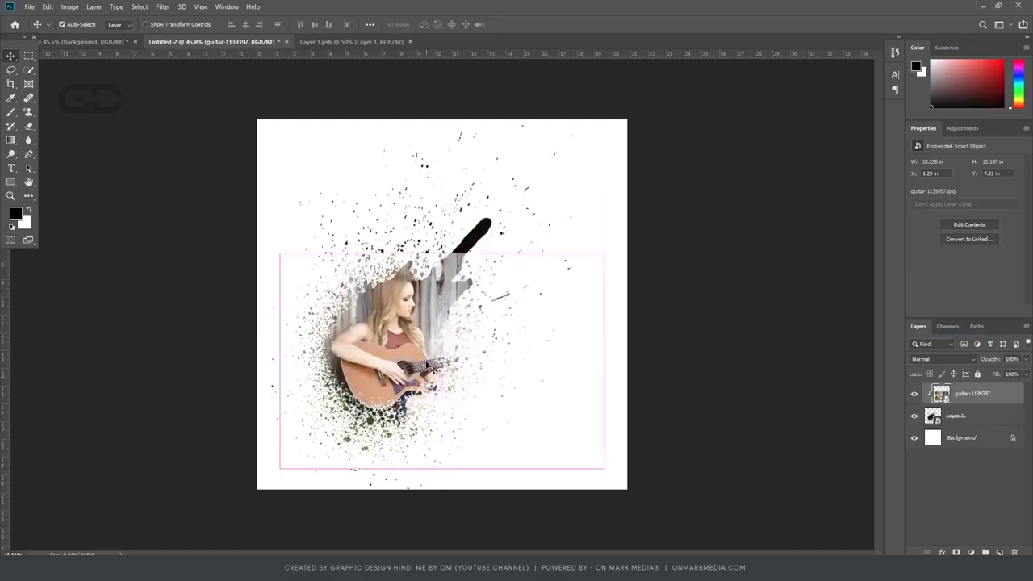
{"action": "left_click_drag", "start_coordinate": [604, 253], "coordinate": [667, 212]}
{"action": "key", "text": "Return"}
{"action": "left_click_drag", "start_coordinate": [517, 413], "coordinate": [493, 425]}
{"action": "key", "text": "ctrl+t"}
{"action": "left_click_drag", "start_coordinate": [643, 223], "coordinate": [668, 208]}
{"action": "key", "text": "Return"}
- Enlarge the splatter inside its smart object to about 31.89 in wide, shift it upward, save it and return to the Untitled-2 document
{"action": "left_click", "coordinate": [988, 420]}
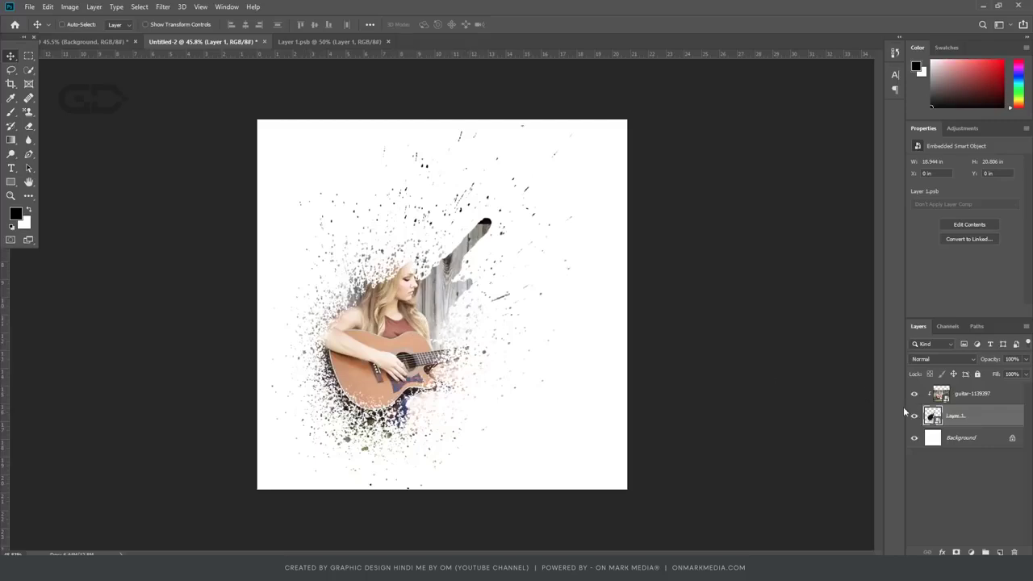
{"action": "double_click", "coordinate": [933, 416]}
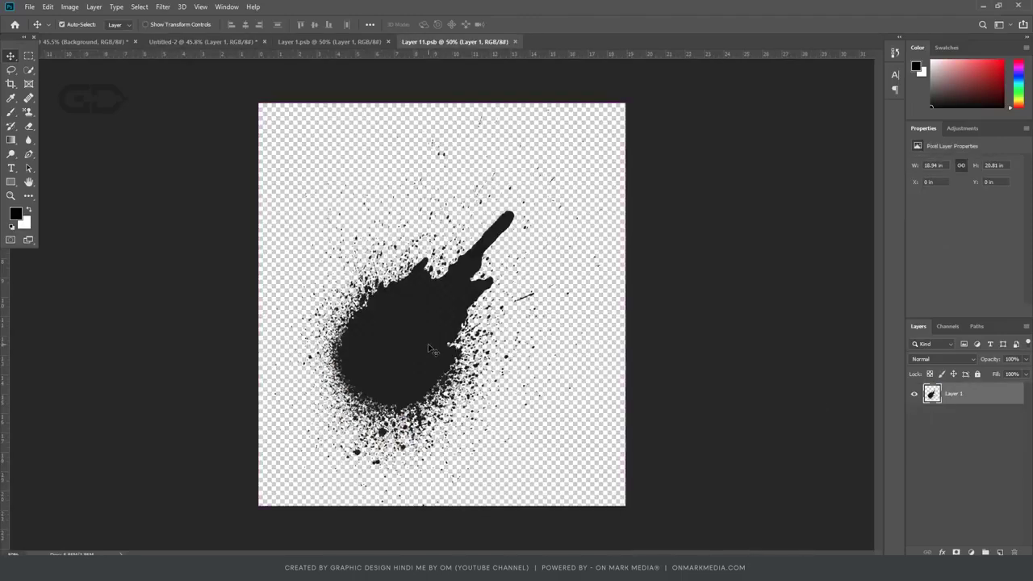
{"action": "key", "text": "ctrl+t"}
{"action": "left_click_drag", "start_coordinate": [625, 504], "coordinate": [751, 529]}
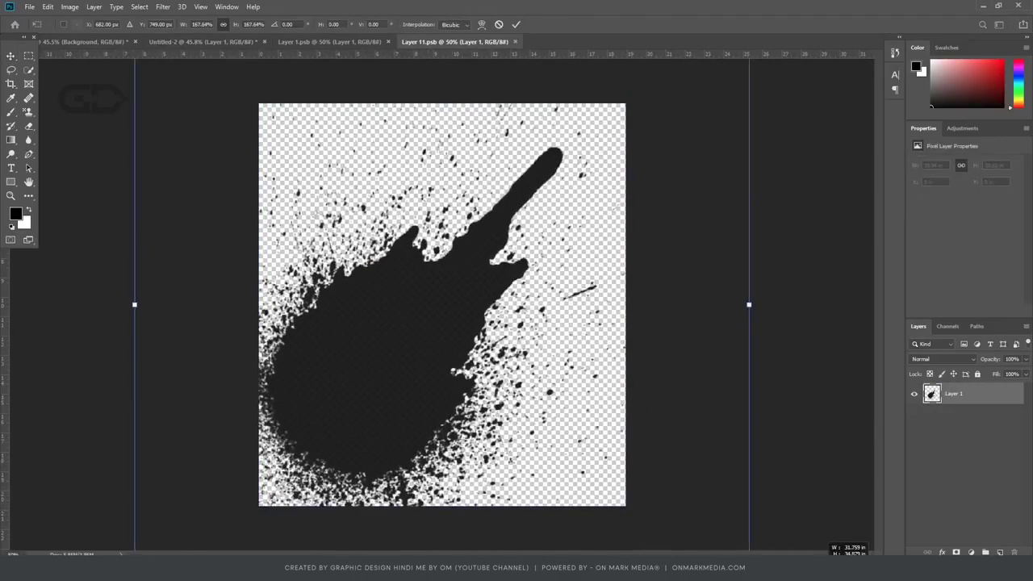
{"action": "left_click_drag", "start_coordinate": [597, 441], "coordinate": [616, 367]}
{"action": "key", "text": "Return"}
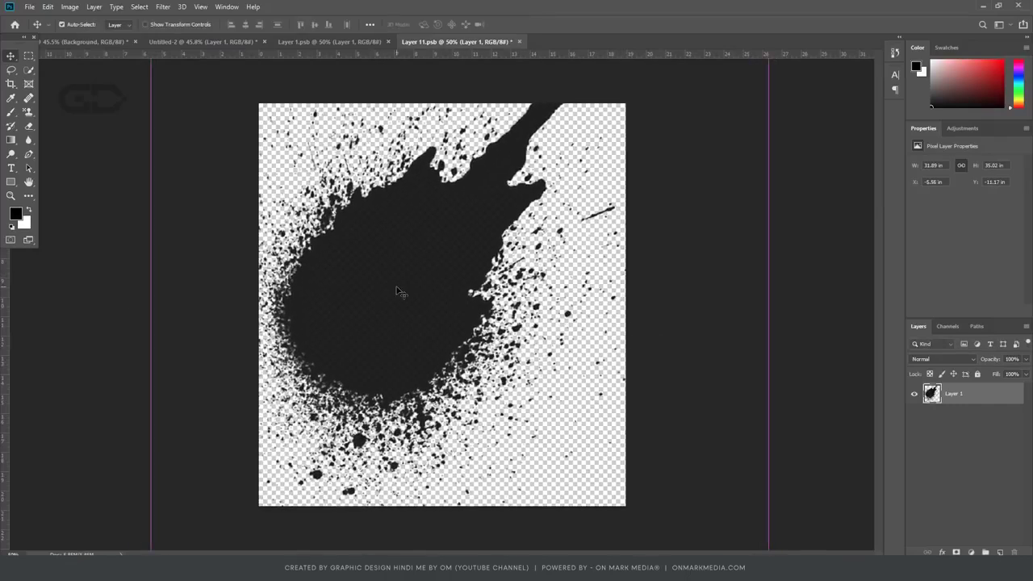
{"action": "key", "text": "ctrl+s"}
{"action": "left_click", "coordinate": [207, 42]}
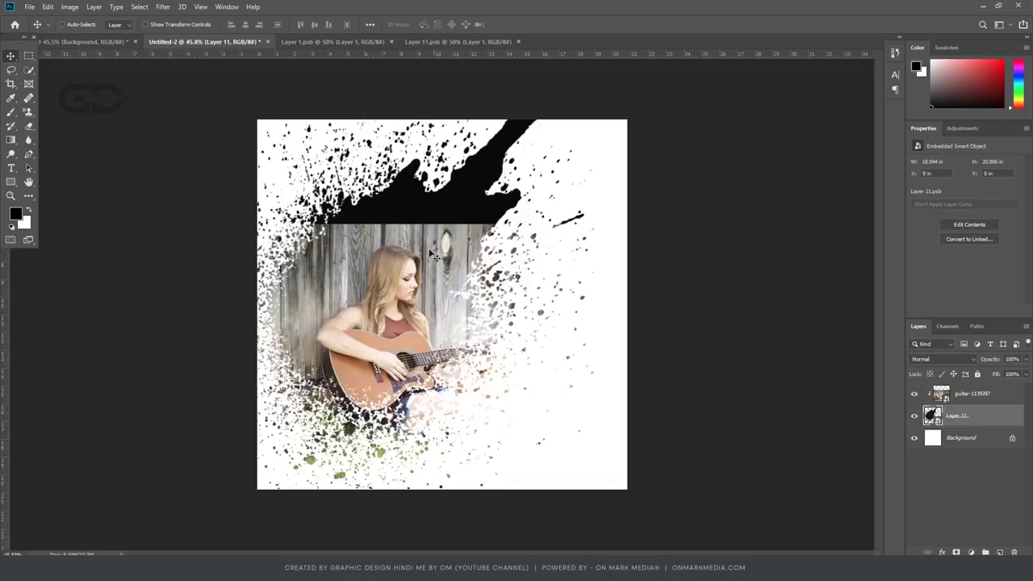
- Move the guitar photo upward and enlarge it to about 31.29 in wide to cover the enlarged splatter
{"action": "left_click", "coordinate": [960, 394]}
{"action": "left_click_drag", "start_coordinate": [387, 339], "coordinate": [392, 262]}
{"action": "key", "text": "ctrl+t"}
{"action": "left_click_drag", "start_coordinate": [647, 153], "coordinate": [719, 102]}
{"action": "key", "text": "Return"}
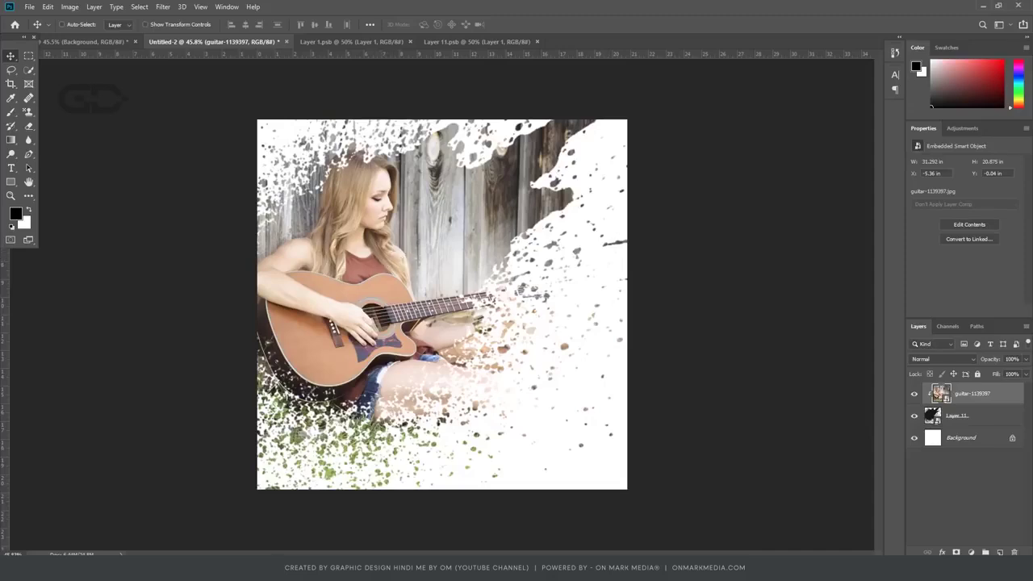
- Add a warm-toned Color Overlay effect with the Overlay blend mode to the guitar photo layer
{"action": "left_click", "coordinate": [942, 553]}
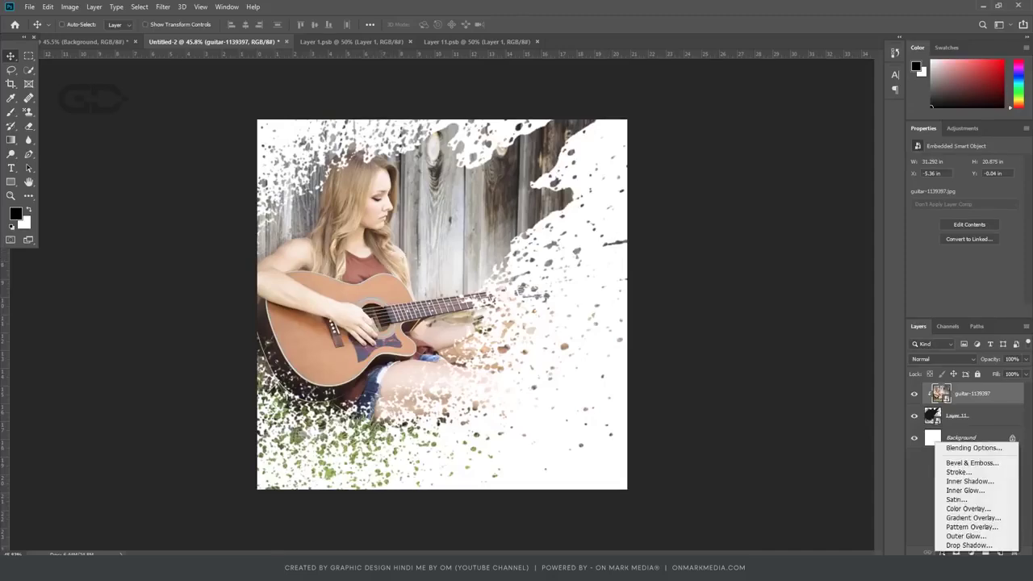
{"action": "left_click", "coordinate": [969, 482]}
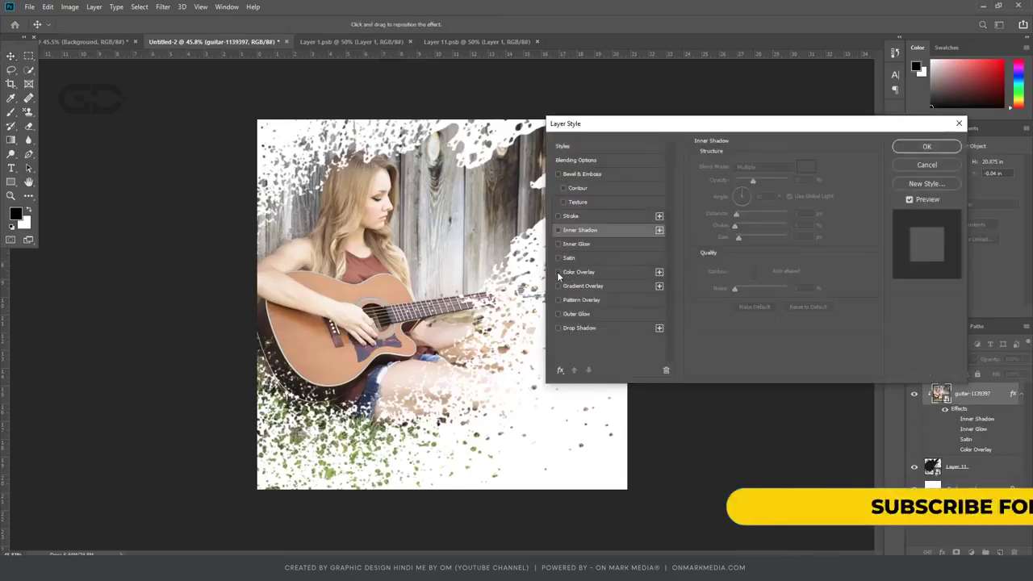
{"action": "left_click", "coordinate": [557, 271]}
{"action": "left_click", "coordinate": [580, 272]}
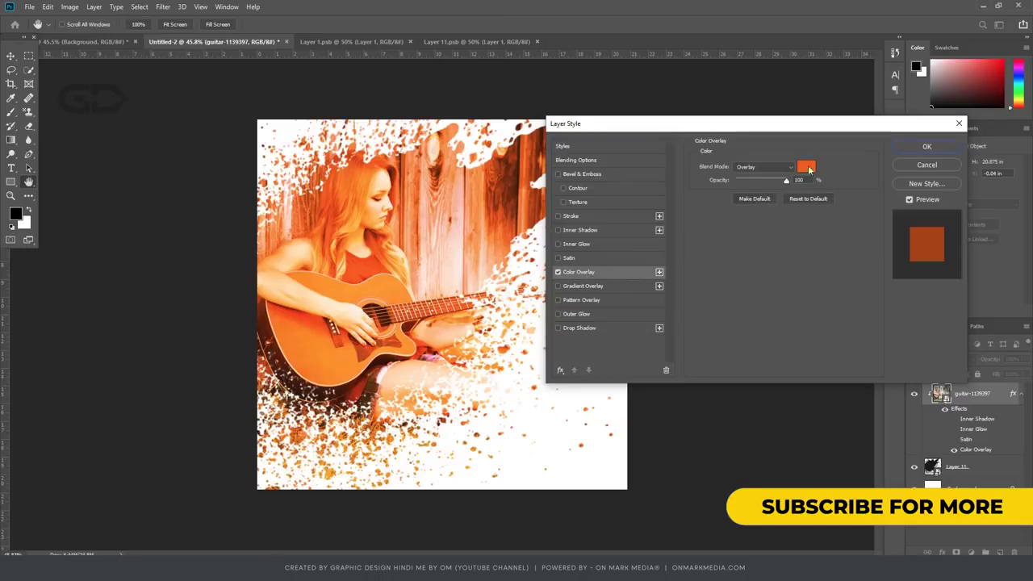
{"action": "left_click", "coordinate": [809, 169]}
{"action": "left_click", "coordinate": [761, 213]}
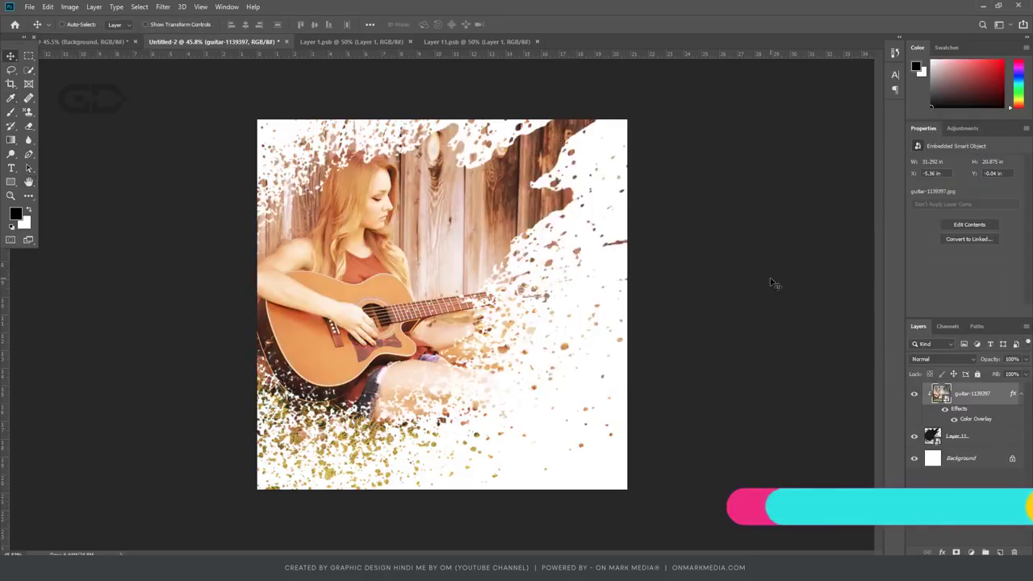